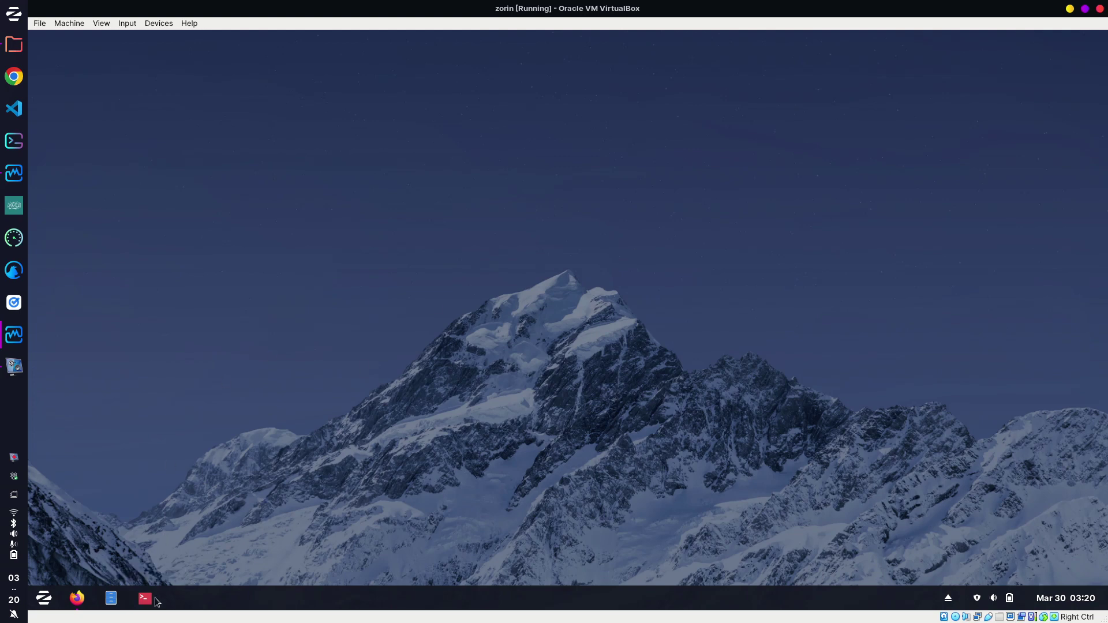
Open a maximized terminal and split it into side-by-side panes.
left_click(144, 602)
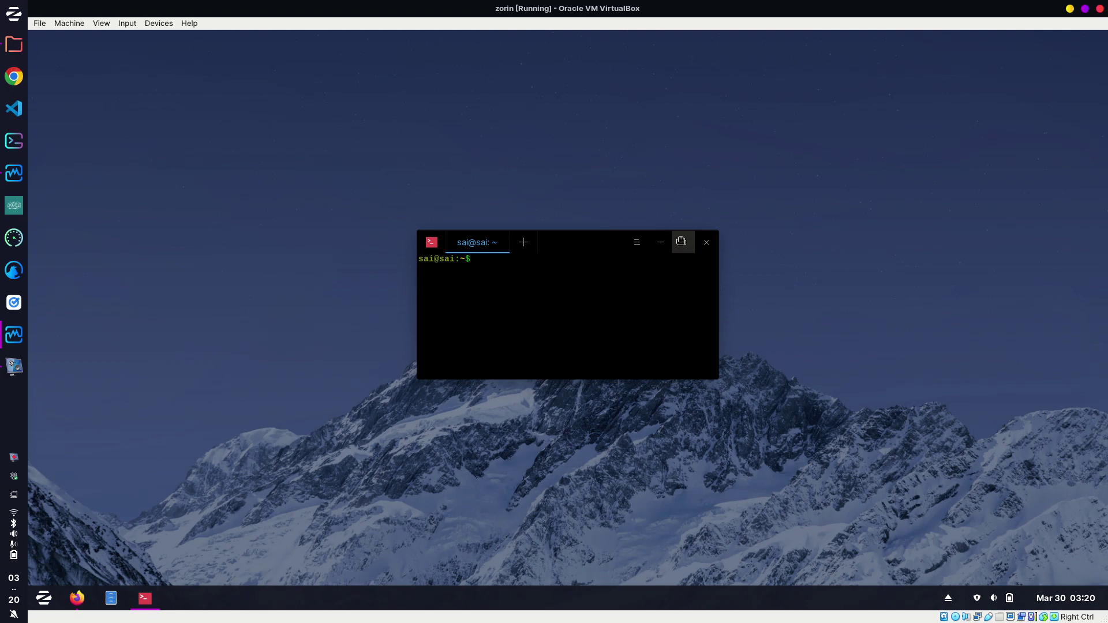
left_click(689, 245)
key("ctrl+shift+h")
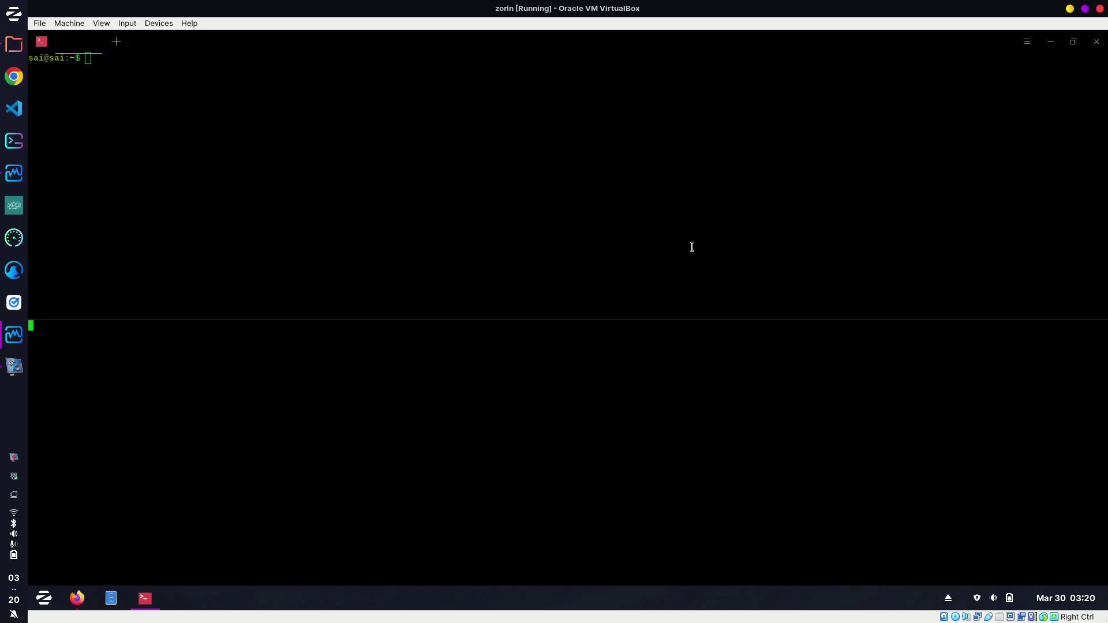
key("ctrl+alt+q")
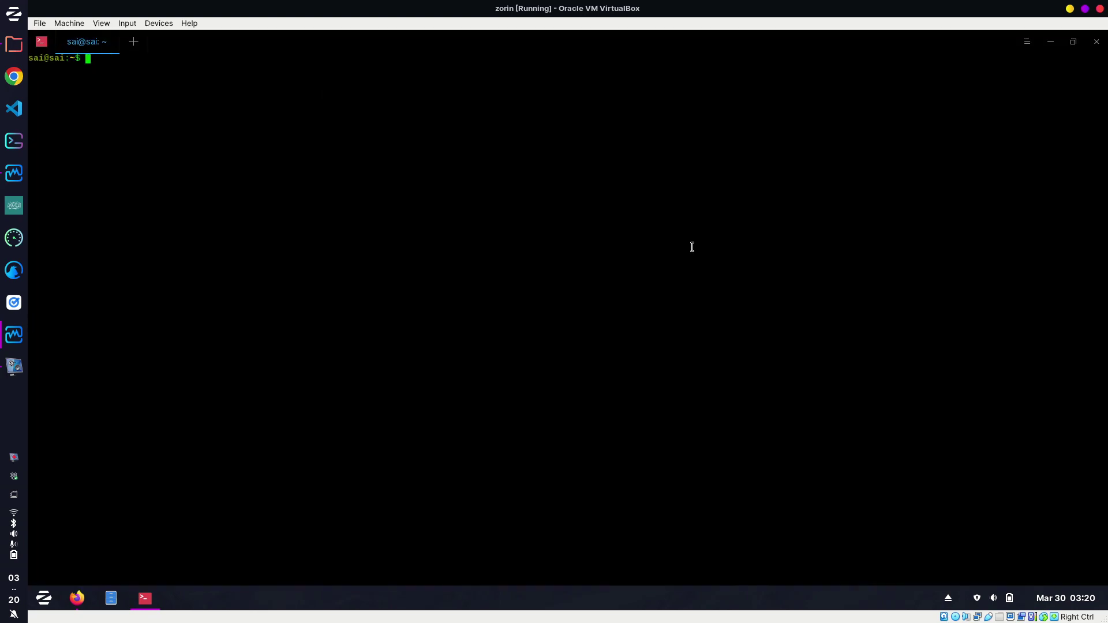
key("ctrl+shift+j")
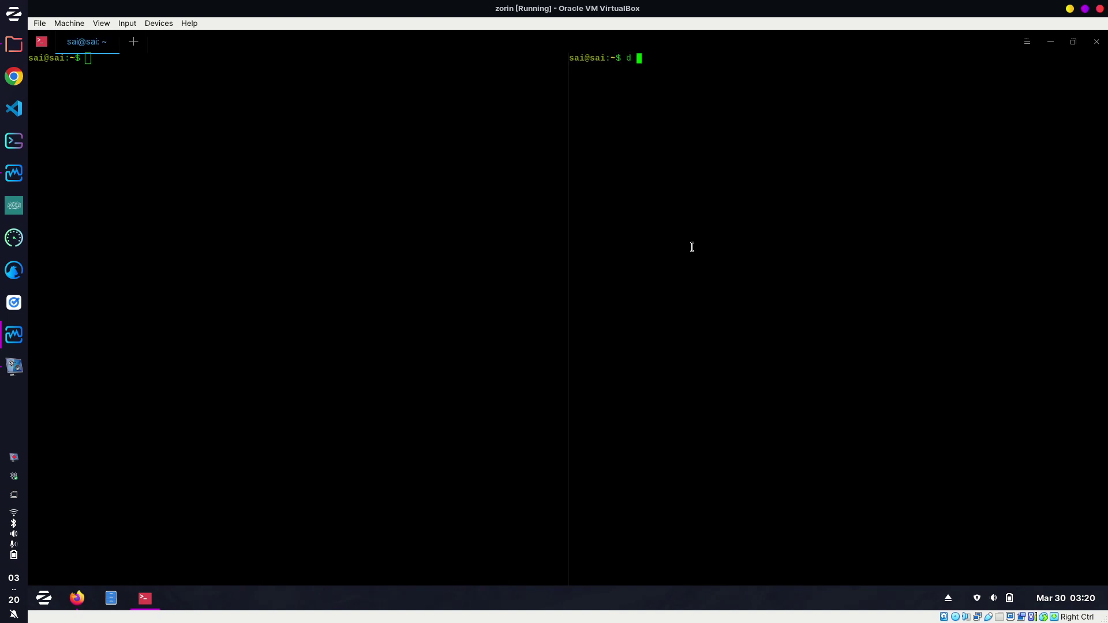
In the right pane, cd into Downloads and list its files.
type("cd Do")
key("BackSpace")
type("ownl")
key("Tab")
key("Return")
type("ls")
key("Return")
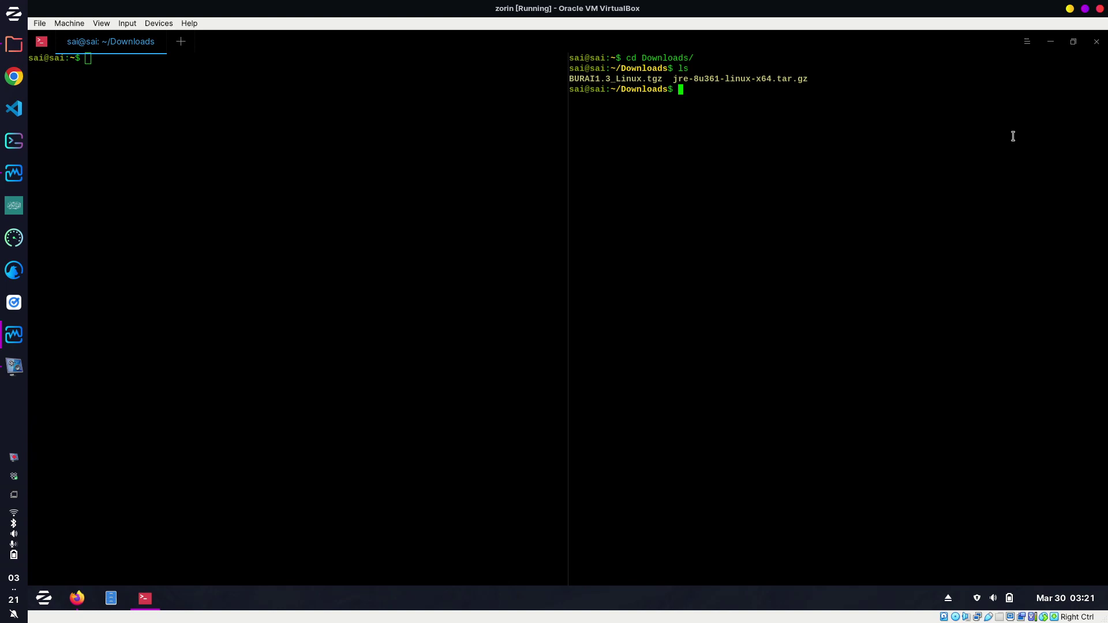
double_click(744, 88)
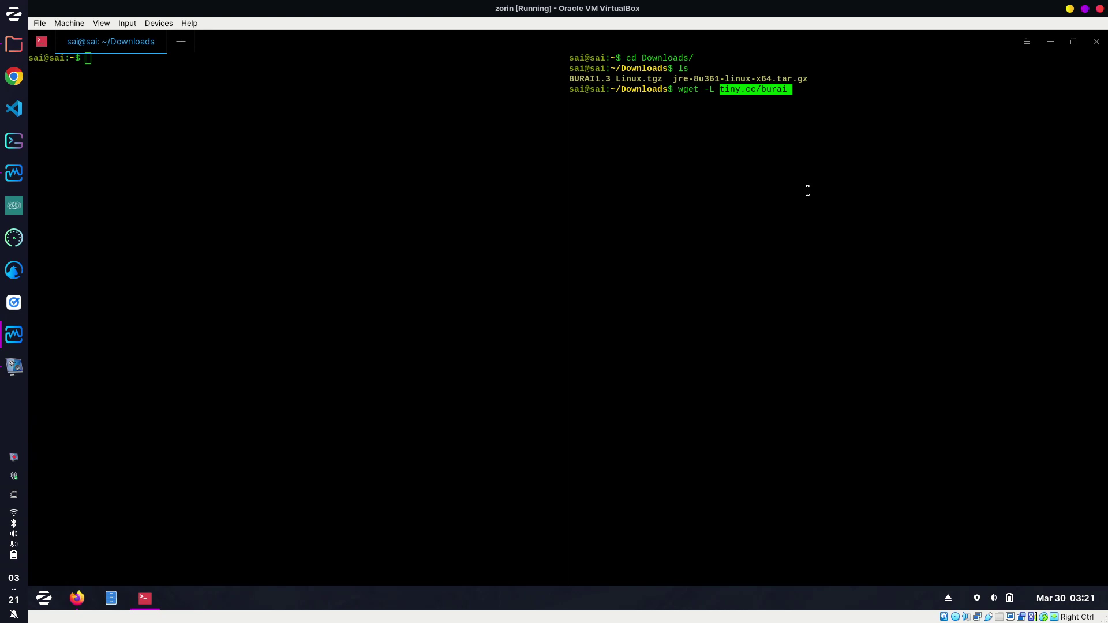
left_click(755, 142)
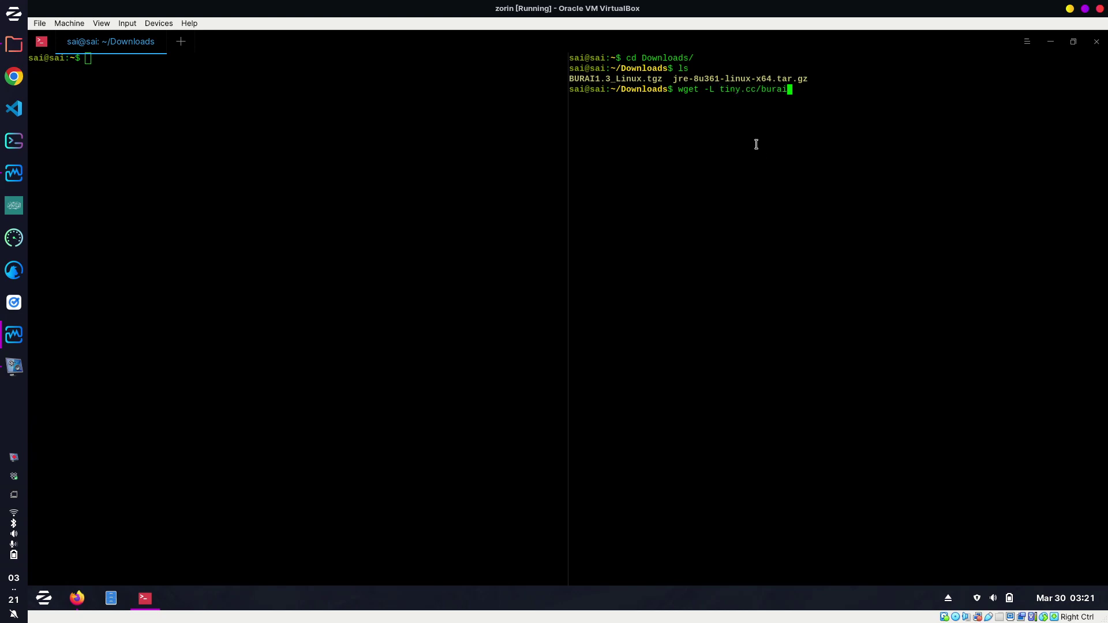
key("Return")
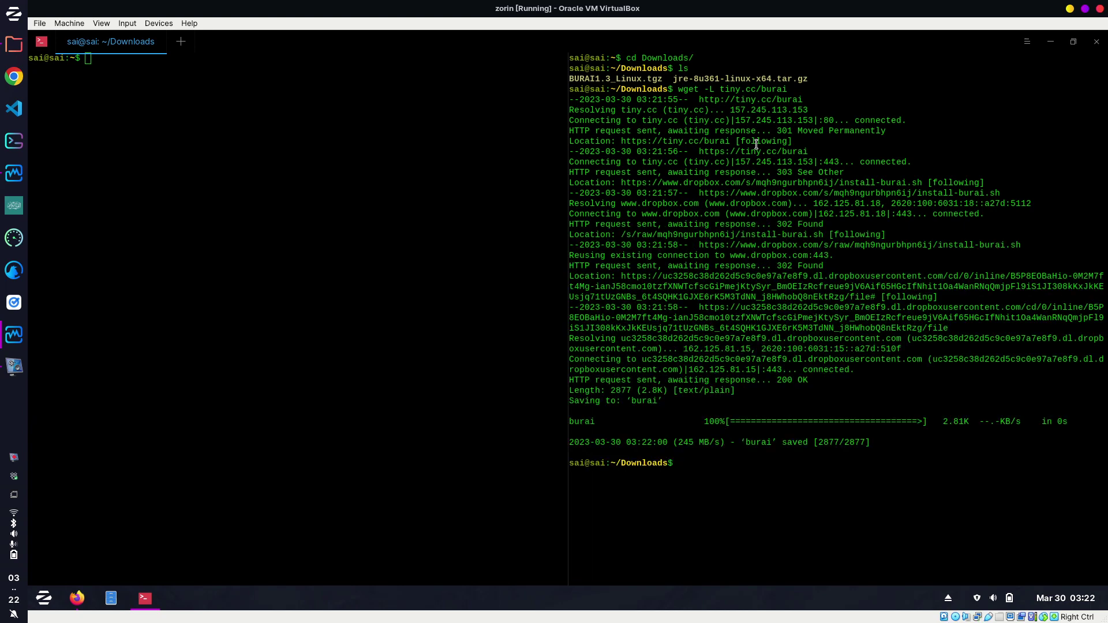
type("ls")
key("Return")
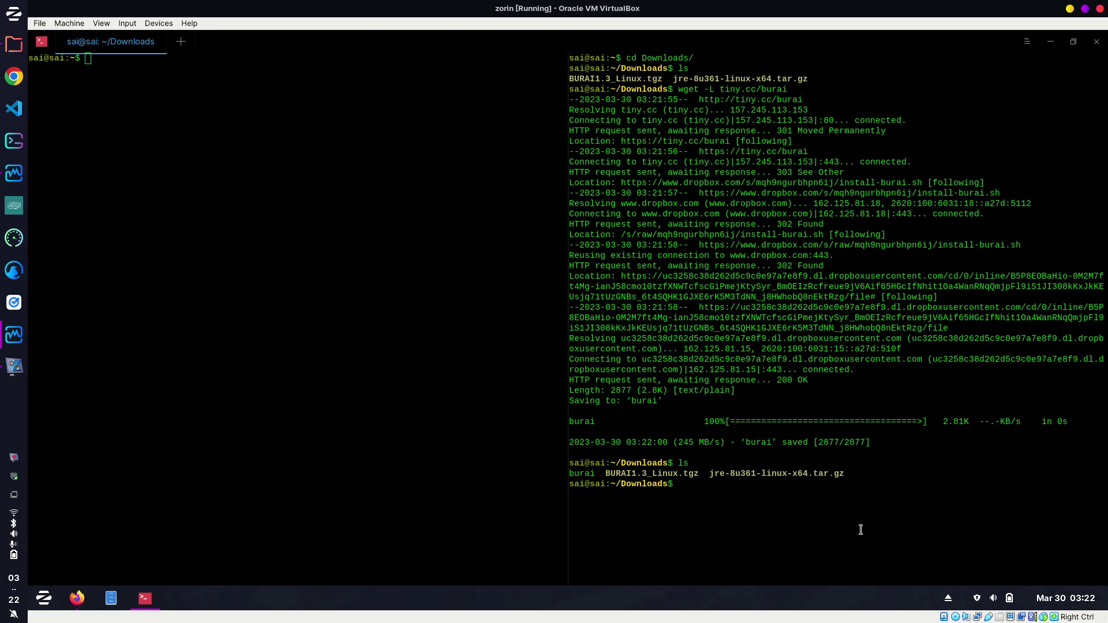
left_click(77, 598)
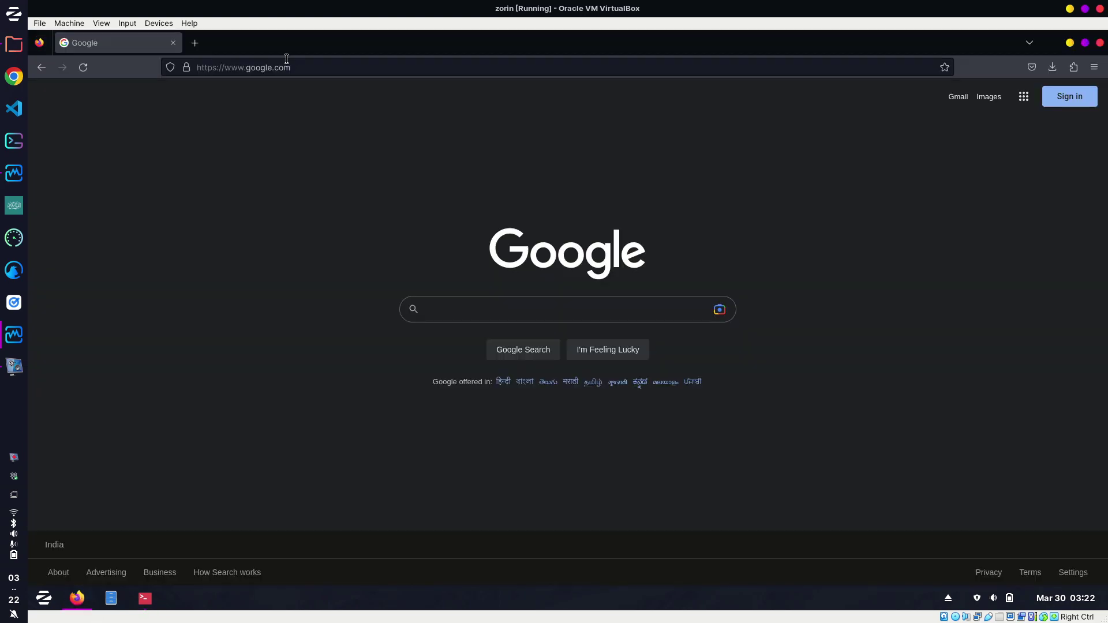
left_click(195, 43)
right_click(252, 69)
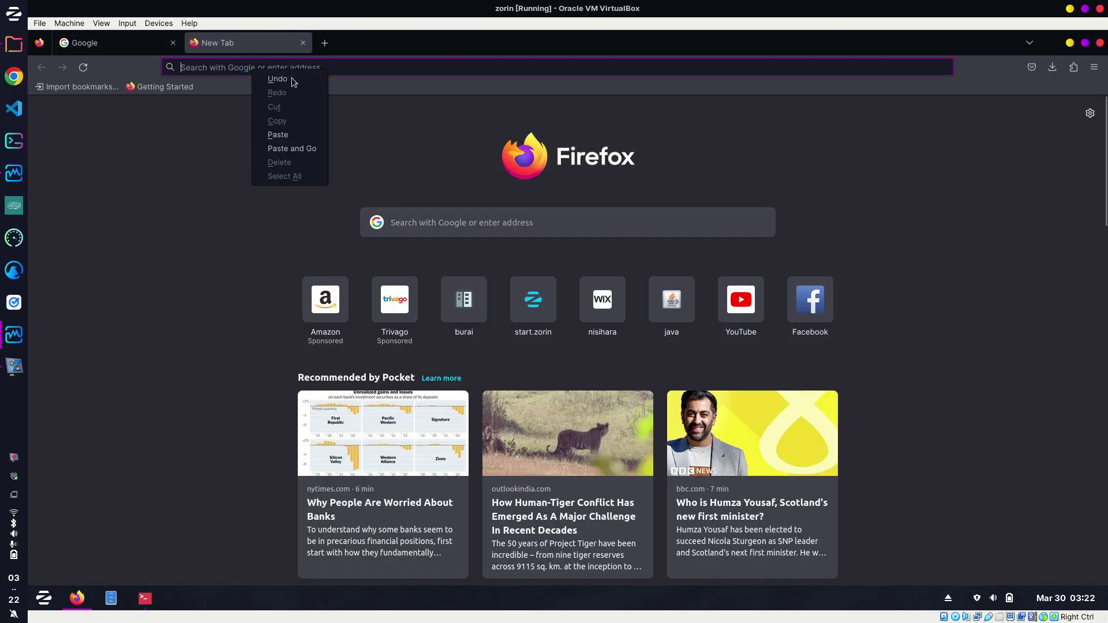
left_click(214, 68)
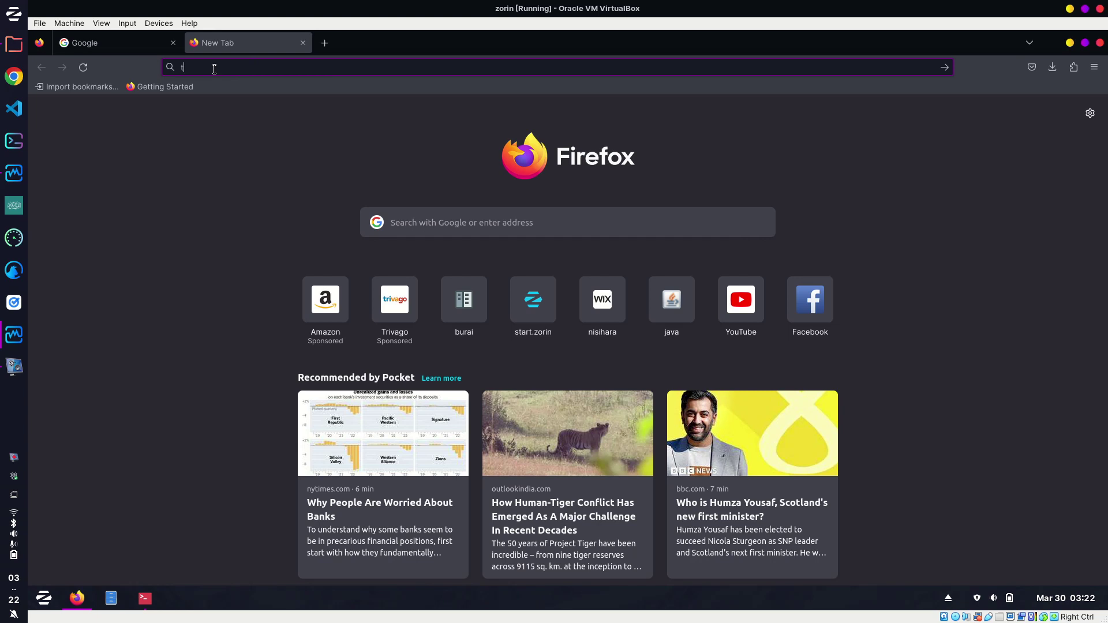
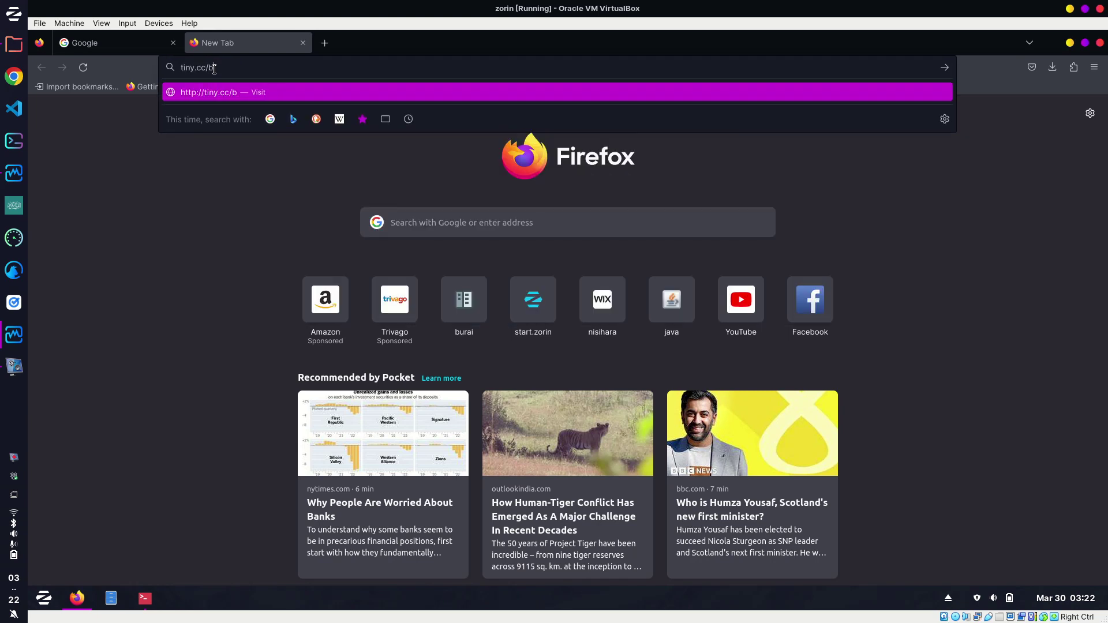
key("Return")
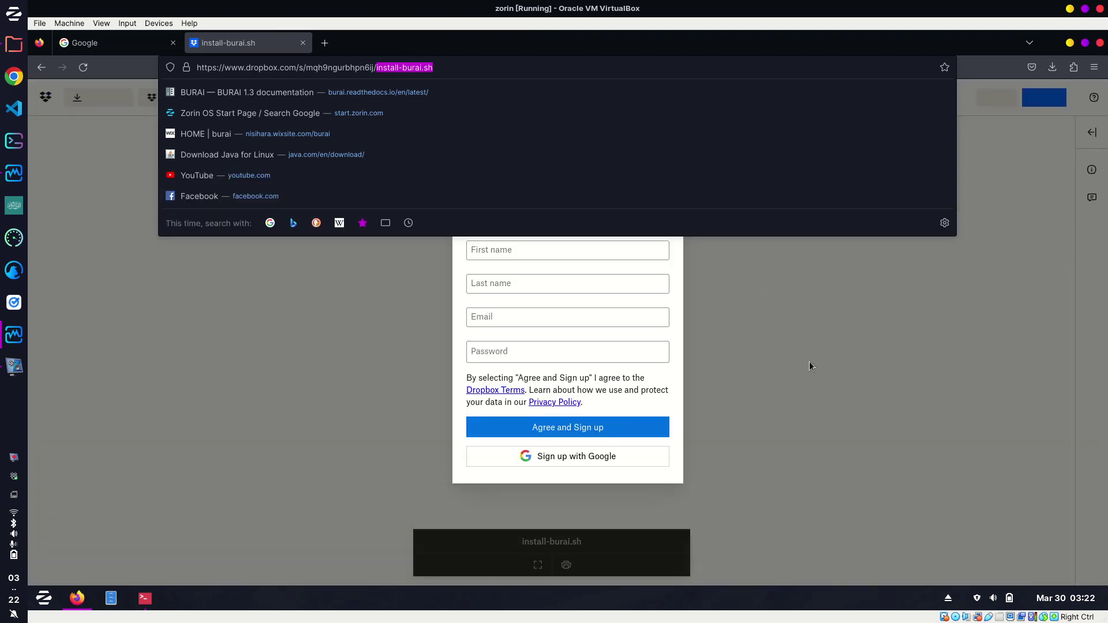
Dismiss the Dropbox sign-up prompt, scroll through install-burai.sh, and return to the terminal.
left_click(811, 304)
left_click(708, 185)
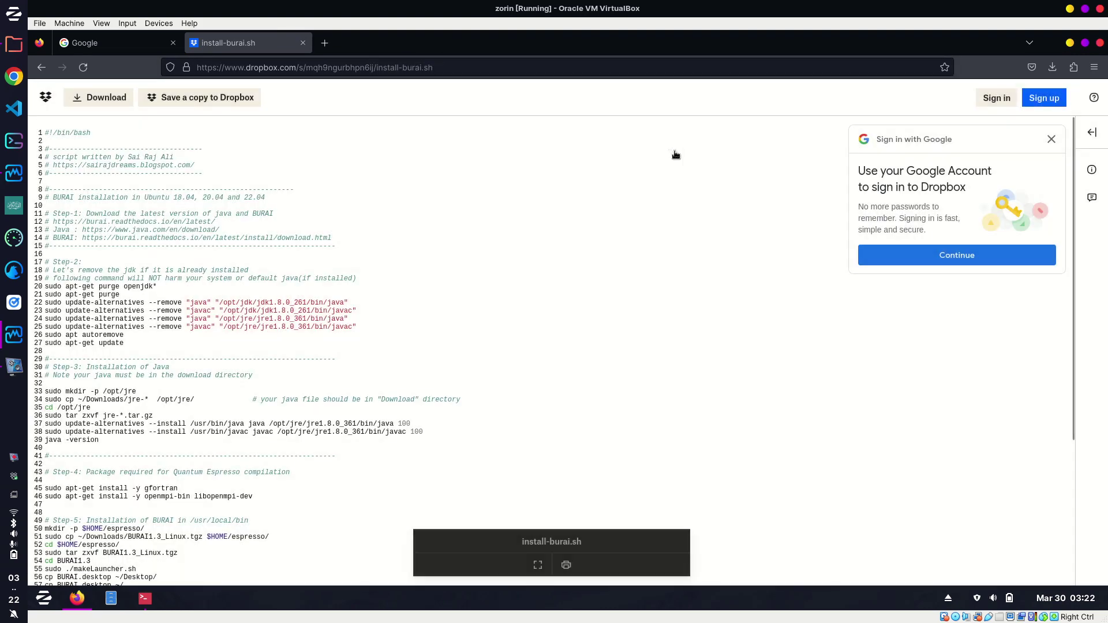
scroll(749, 168, "down", 5)
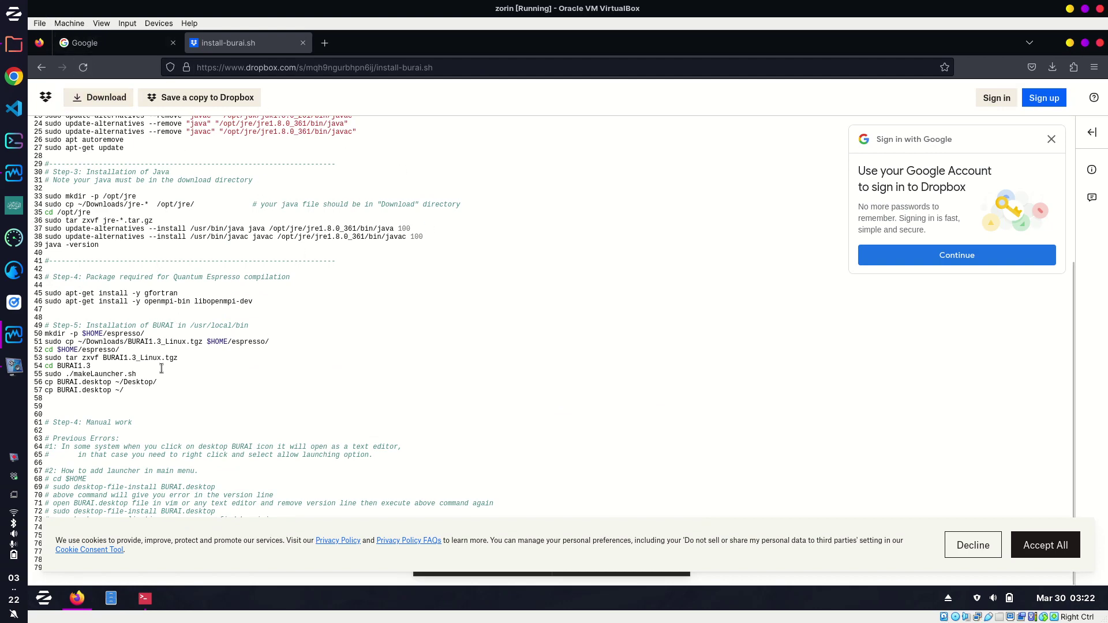
left_click(147, 600)
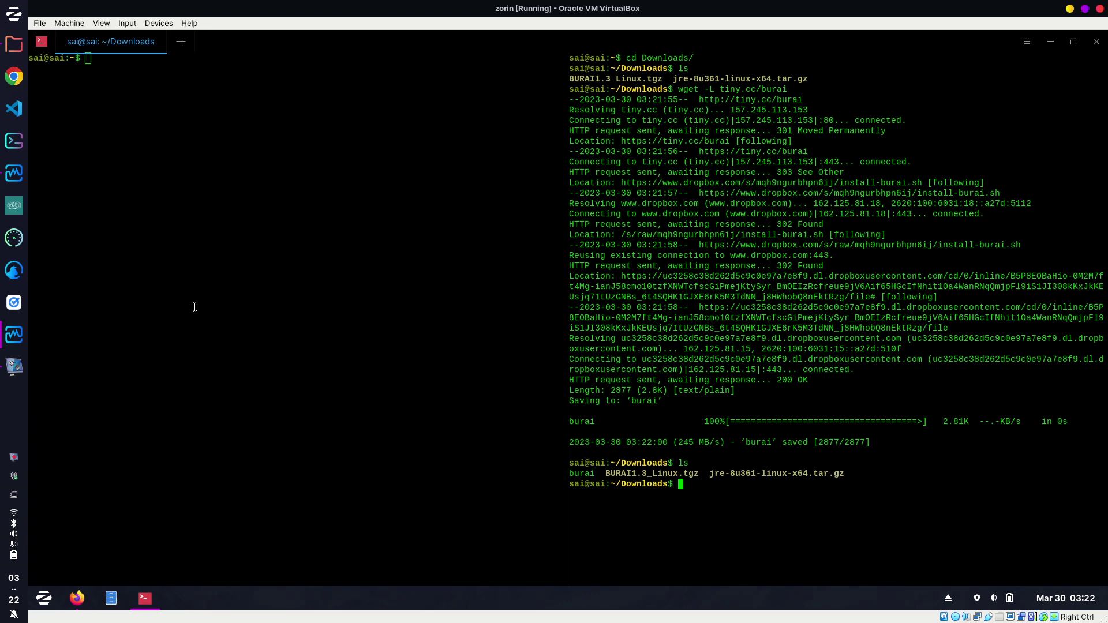
Clear the pane, list Downloads again and open the burai script in vim.
key("ctrl+l")
type("ls")
key("Return")
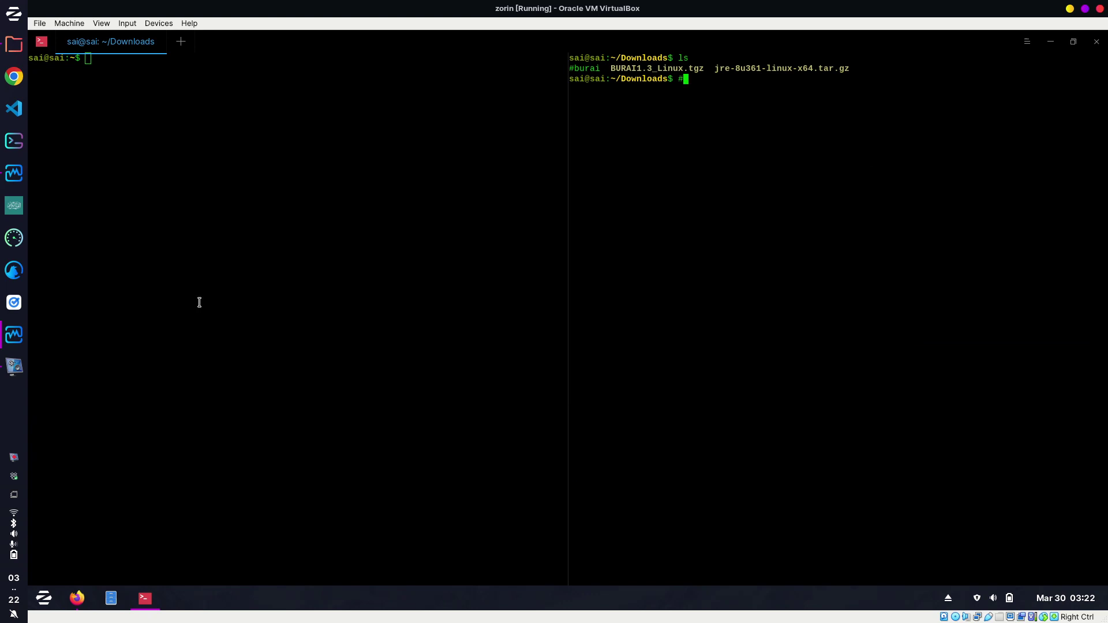
key("BackSpace")
type("vim burai")
key("Return")
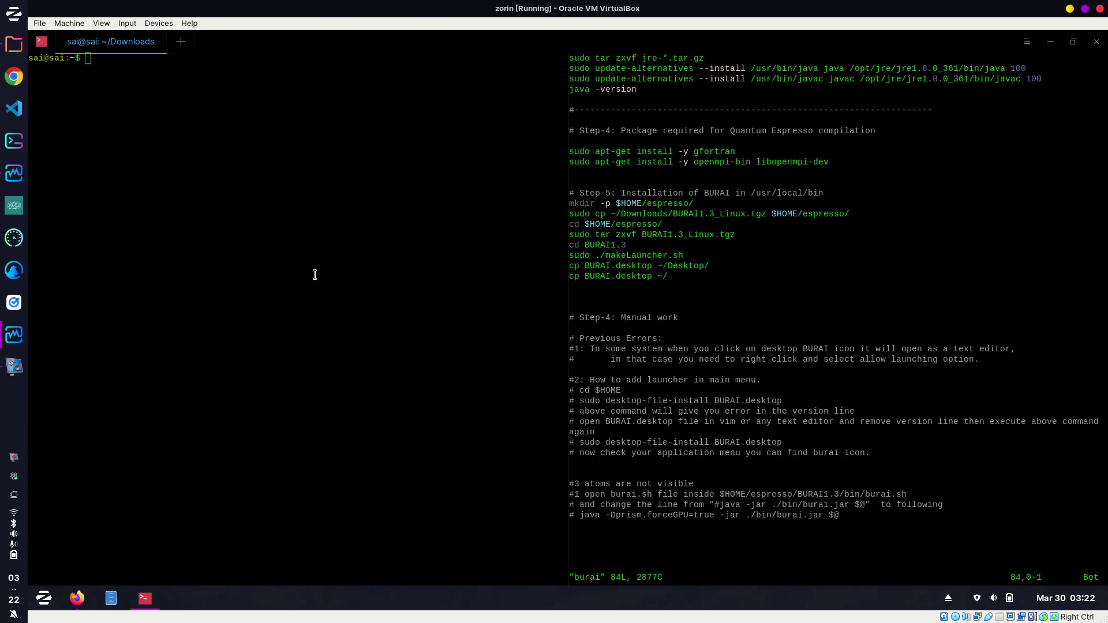
Jump to the script's top and highlight 'java' and 'BURAI' in Step-1.
scroll(787, 302, "up", 15)
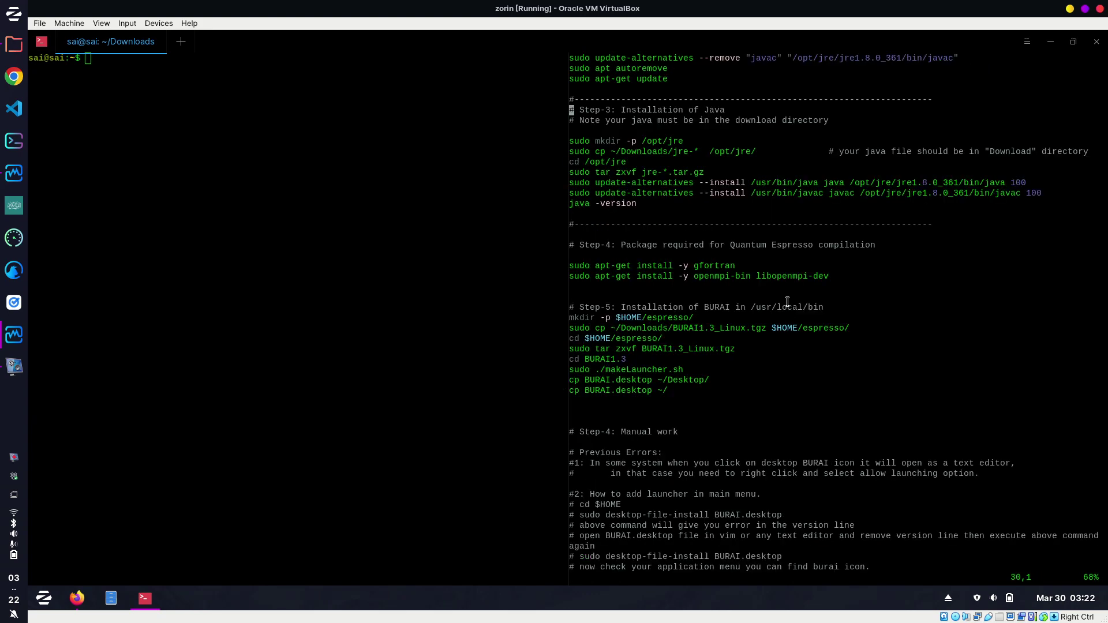
key("g")
key("g")
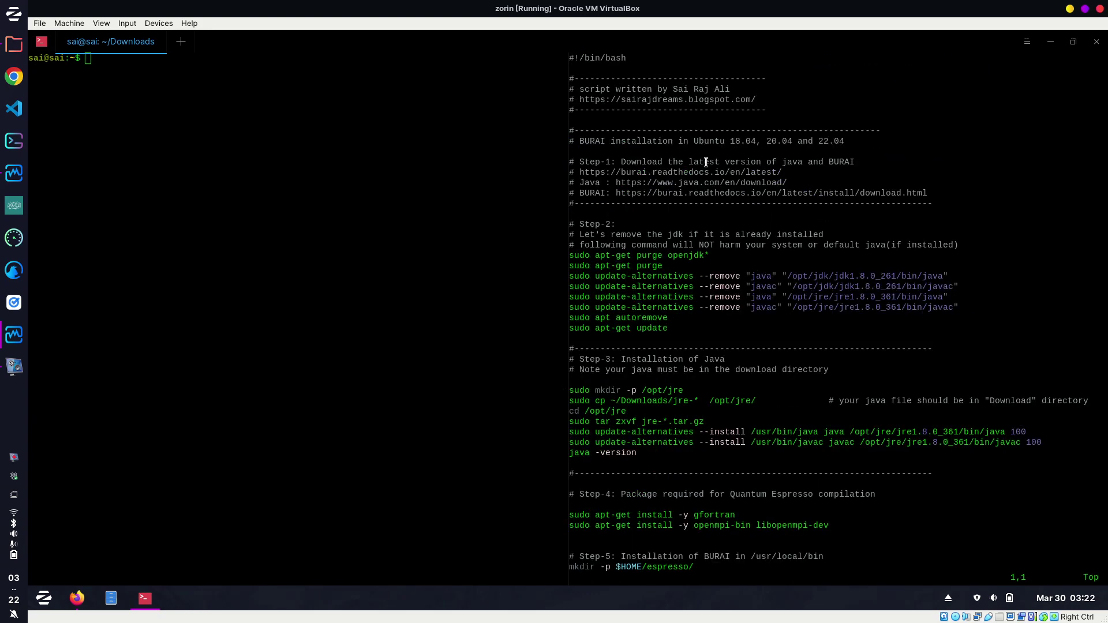
left_click_drag(782, 162, 854, 160)
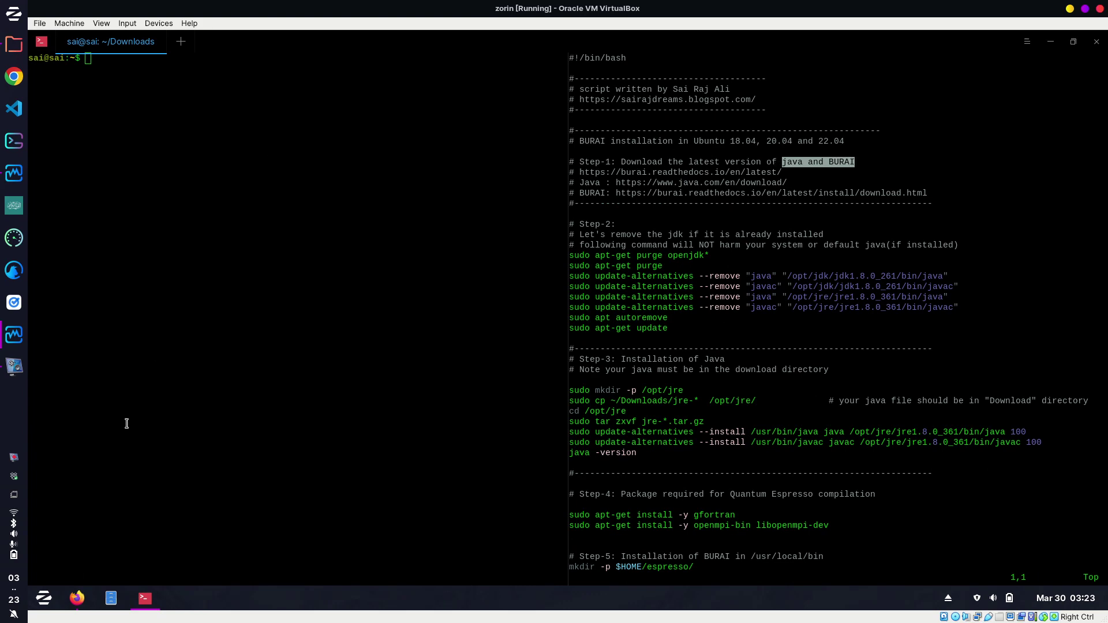
Search Google for burai and open the BURAI documentation in a new tab.
mouse_move(77, 600)
left_click(112, 542)
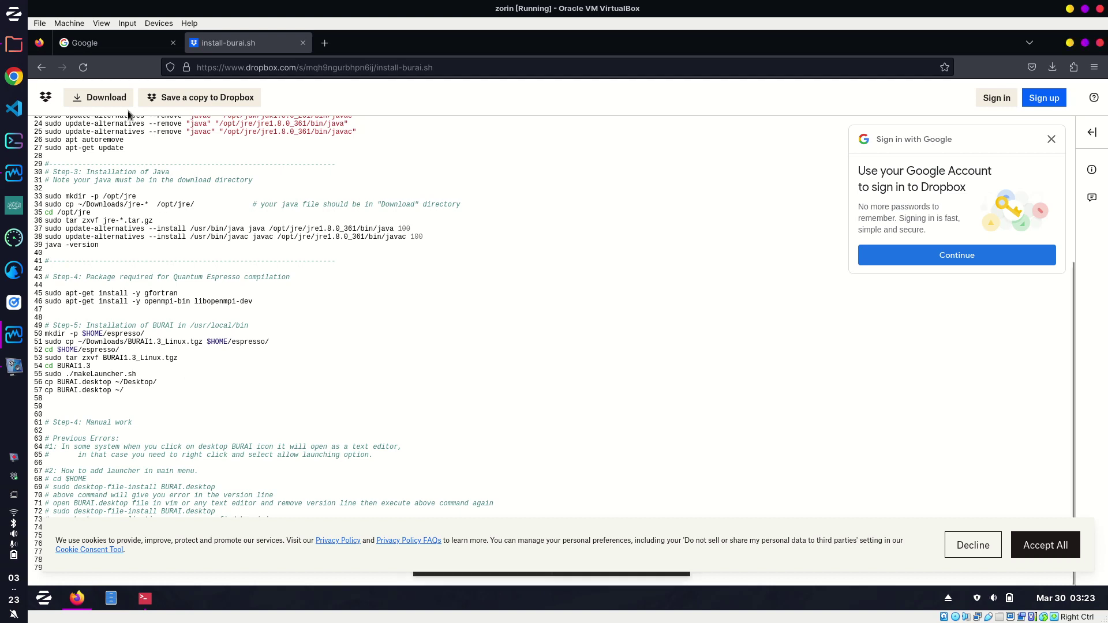
left_click(119, 38)
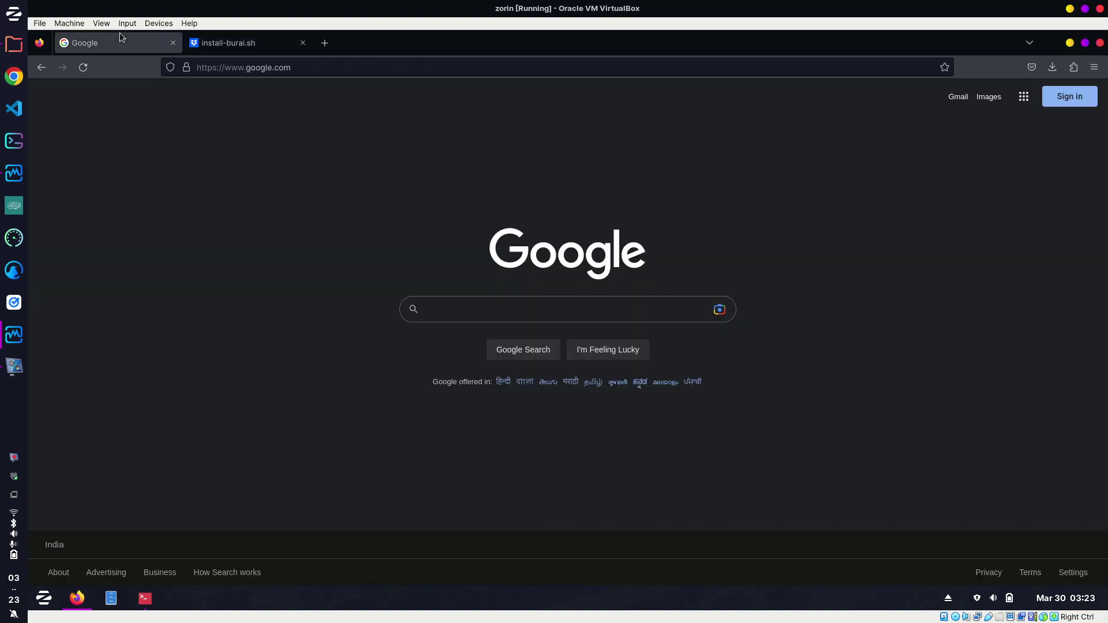
left_click(463, 310)
type("burai")
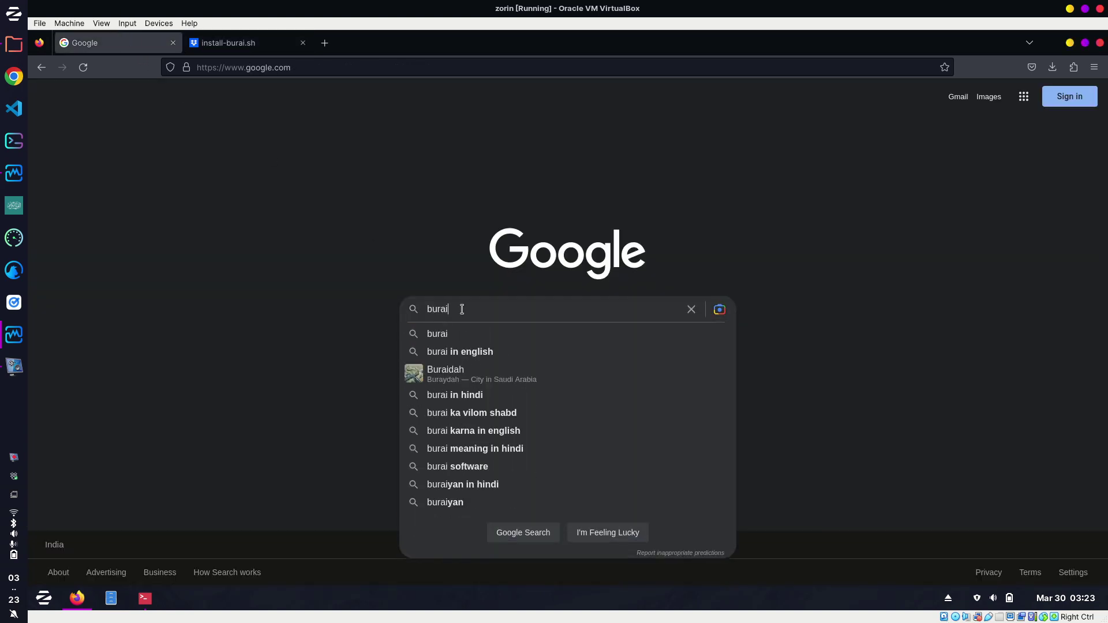
key("Return")
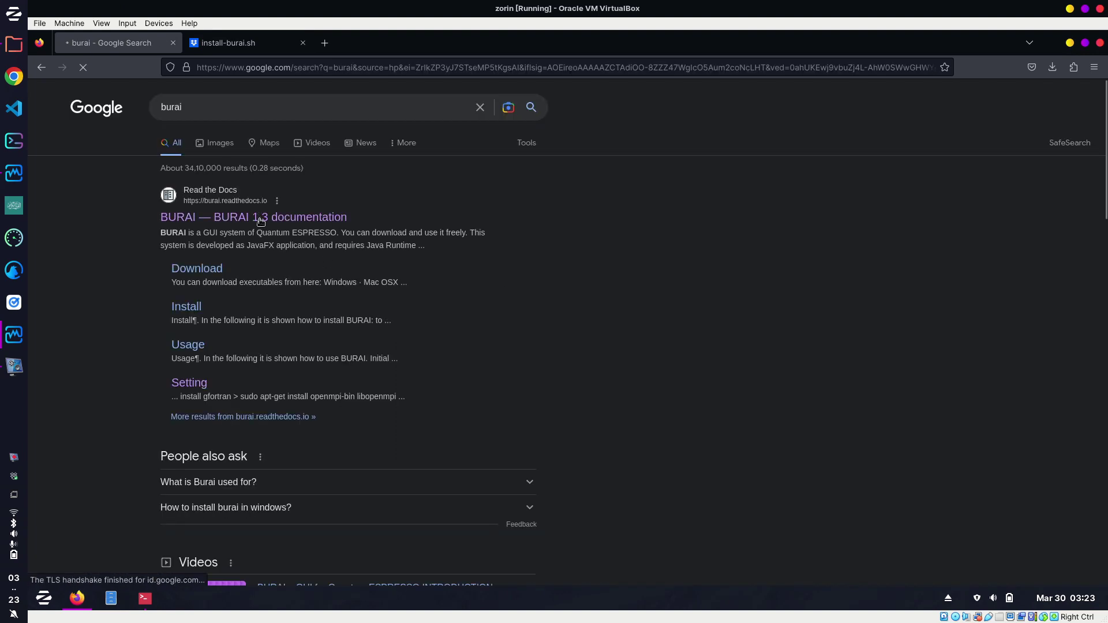
right_click(305, 236)
left_click(340, 243)
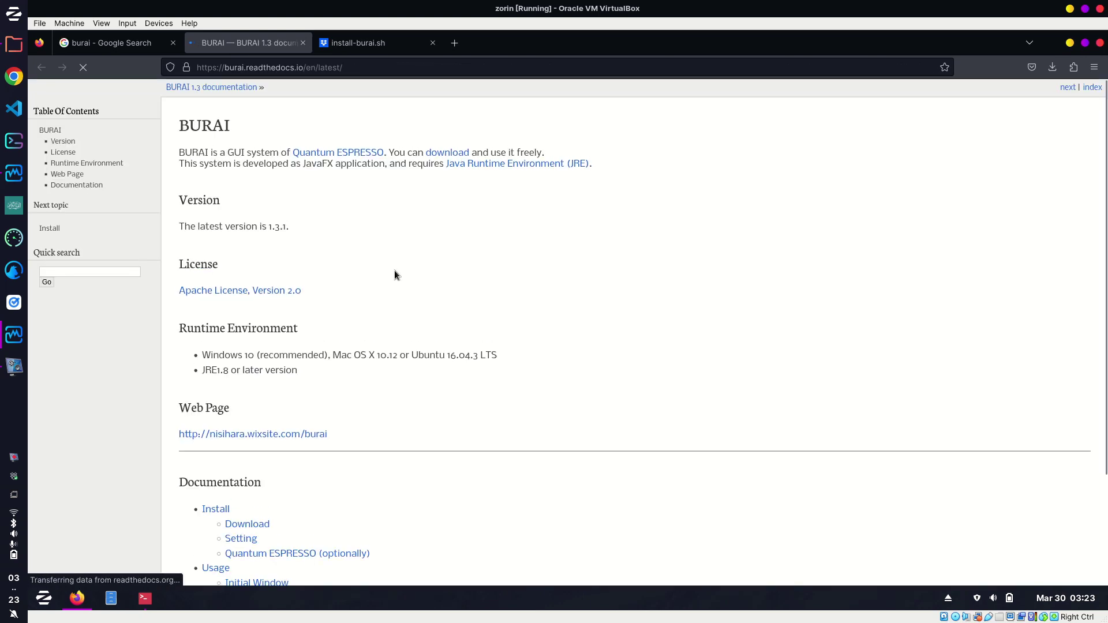
Open Java's download page in a new tab, start then cancel the Linux x64 JRE download.
right_click(497, 166)
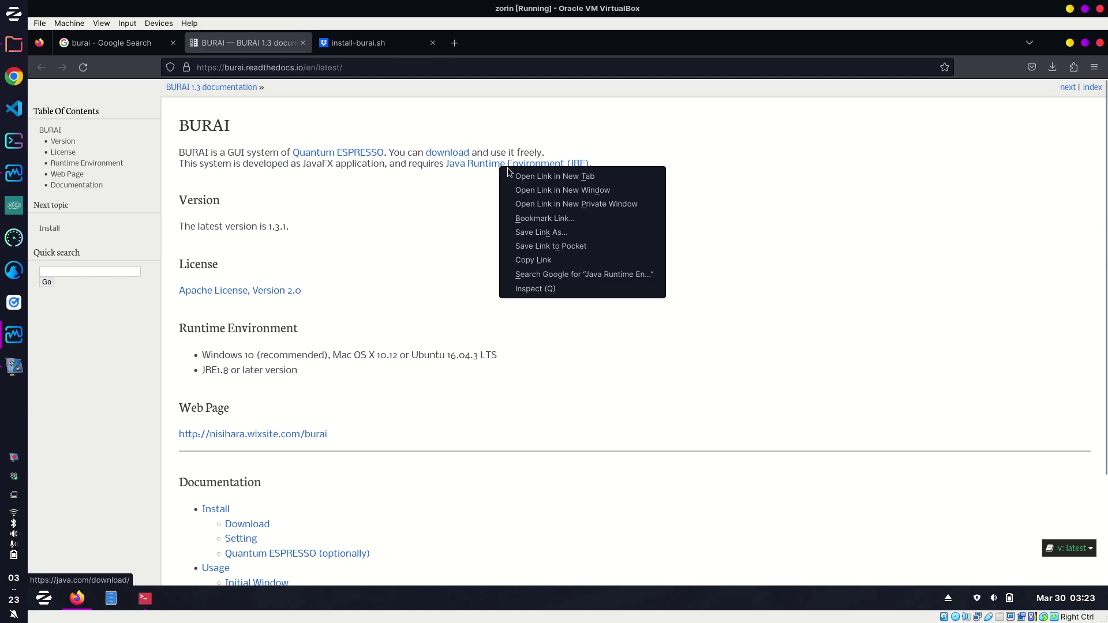
left_click(538, 176)
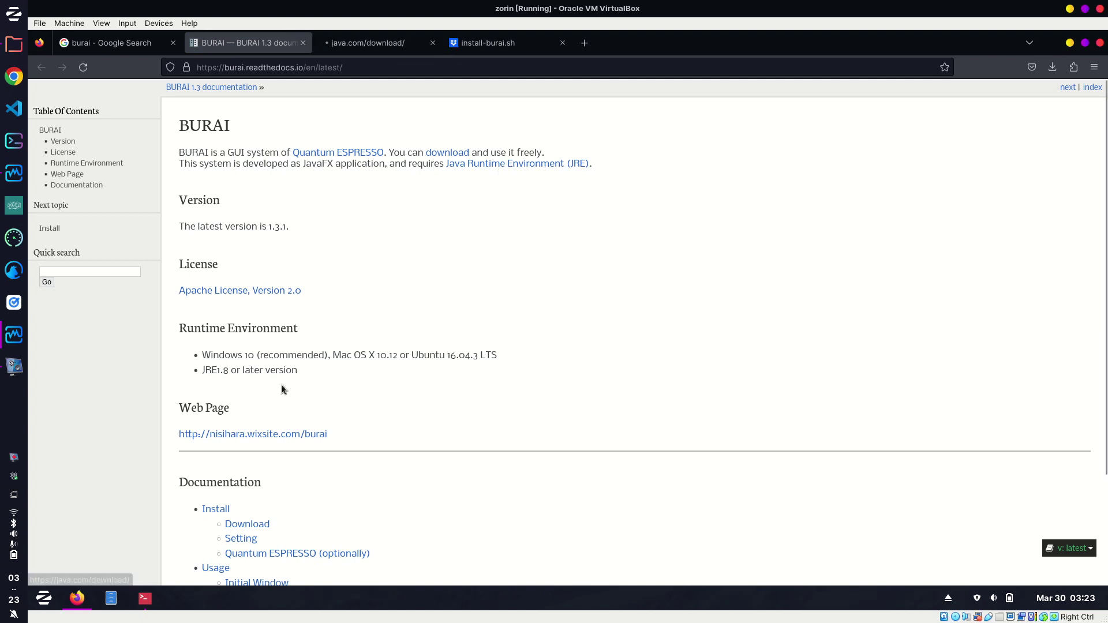
right_click(254, 527)
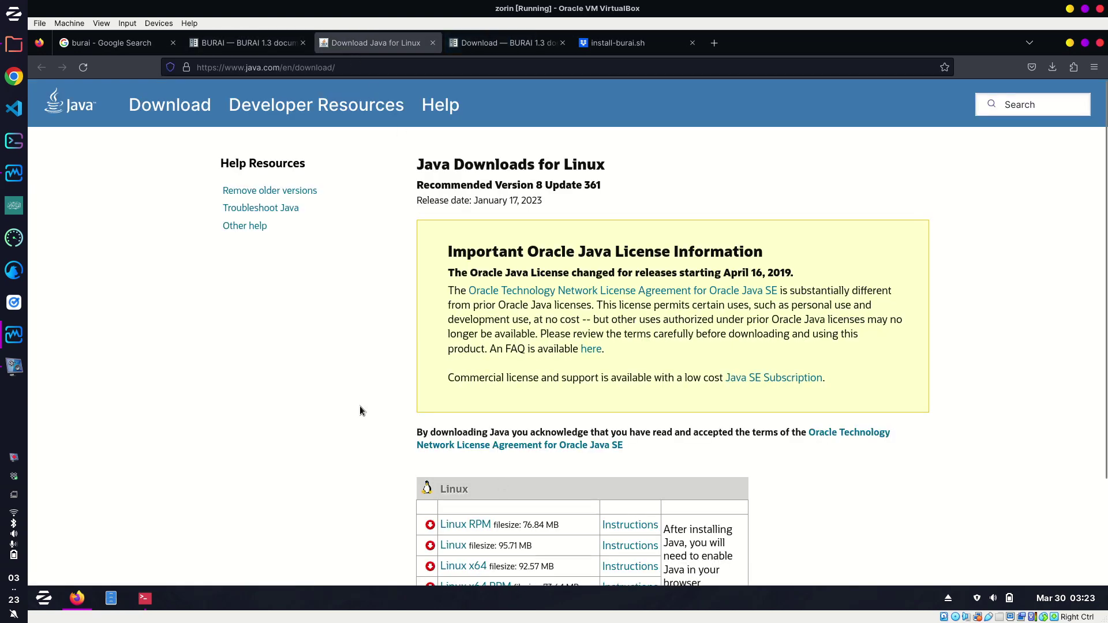
scroll(359, 406, "down", 3)
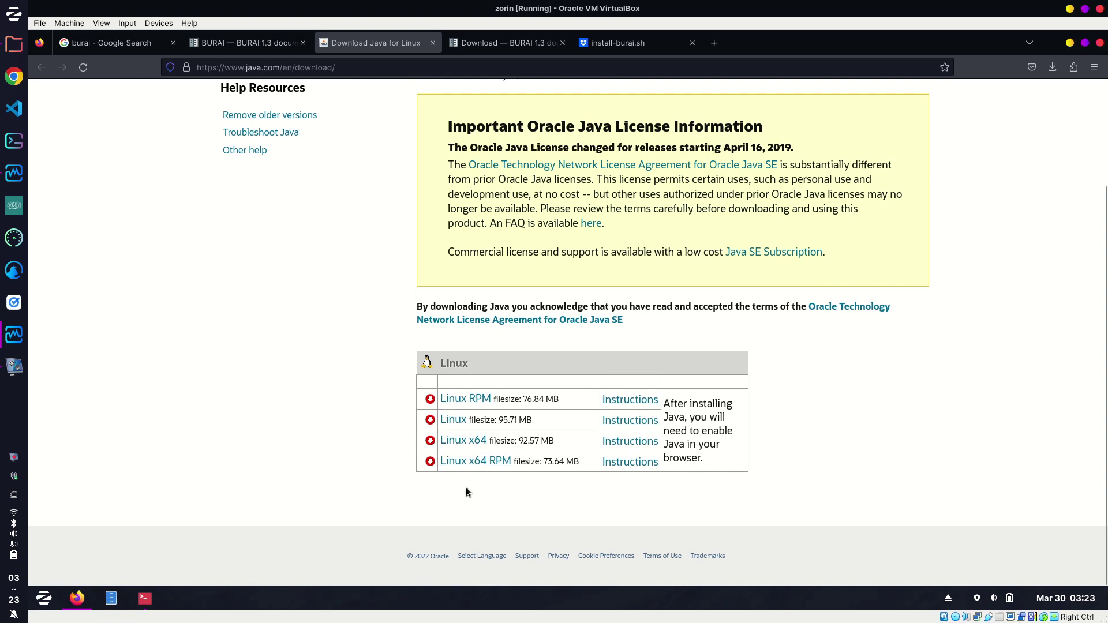
left_click(460, 445)
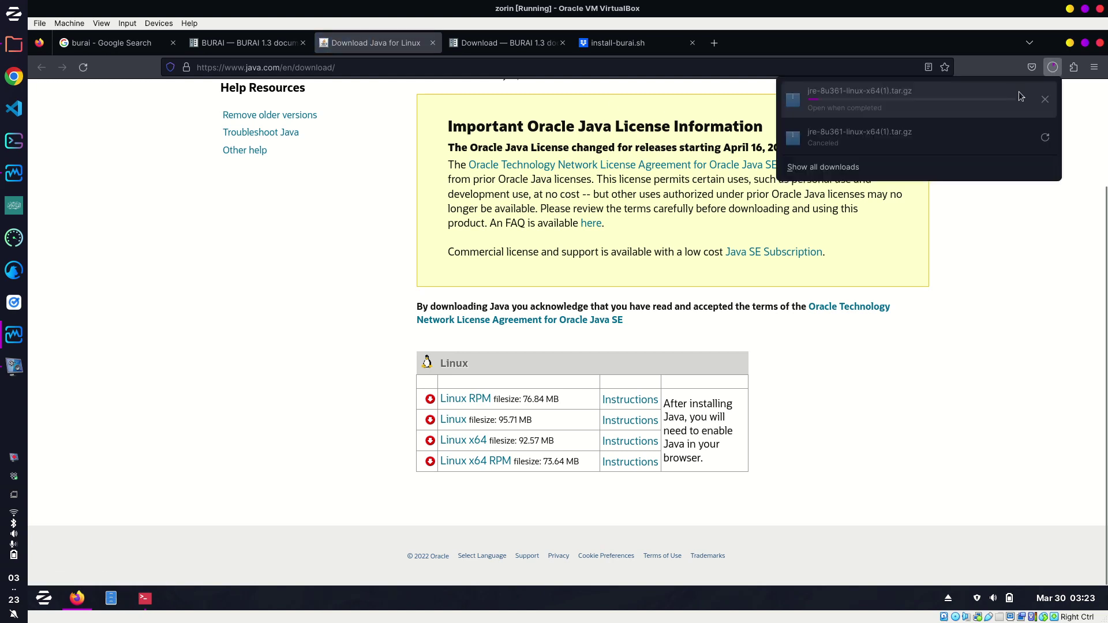
left_click(1042, 100)
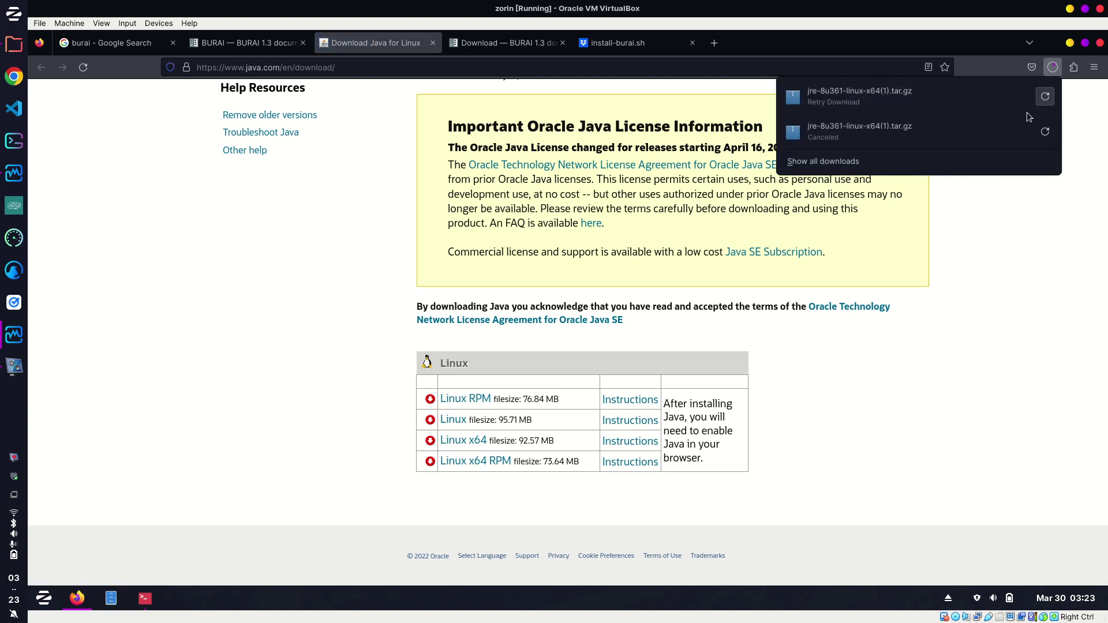
left_click(282, 227)
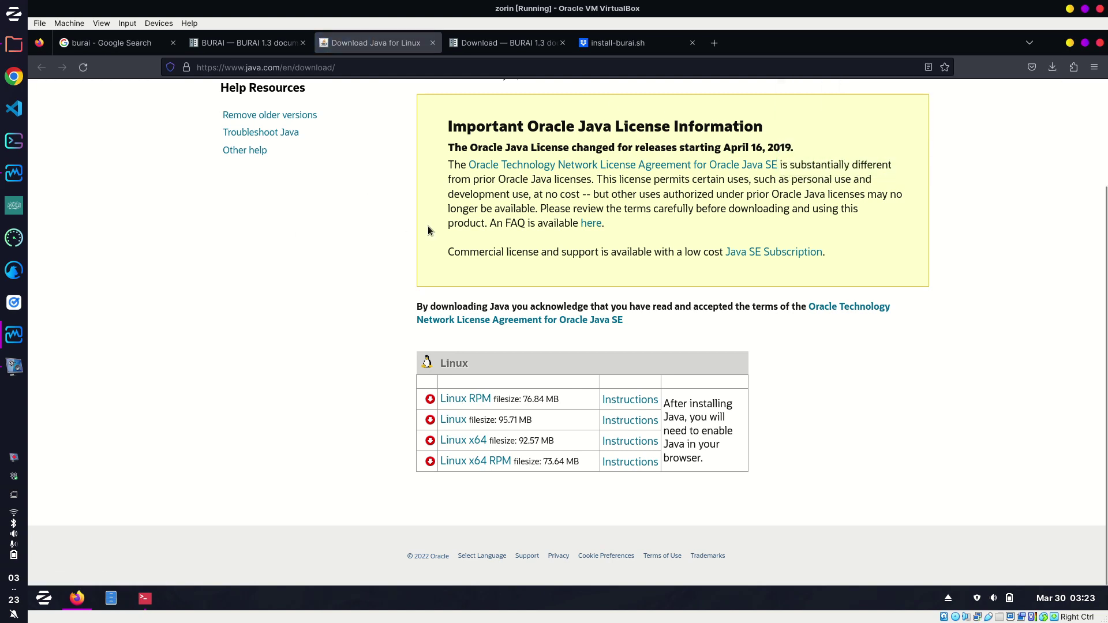
left_click(510, 45)
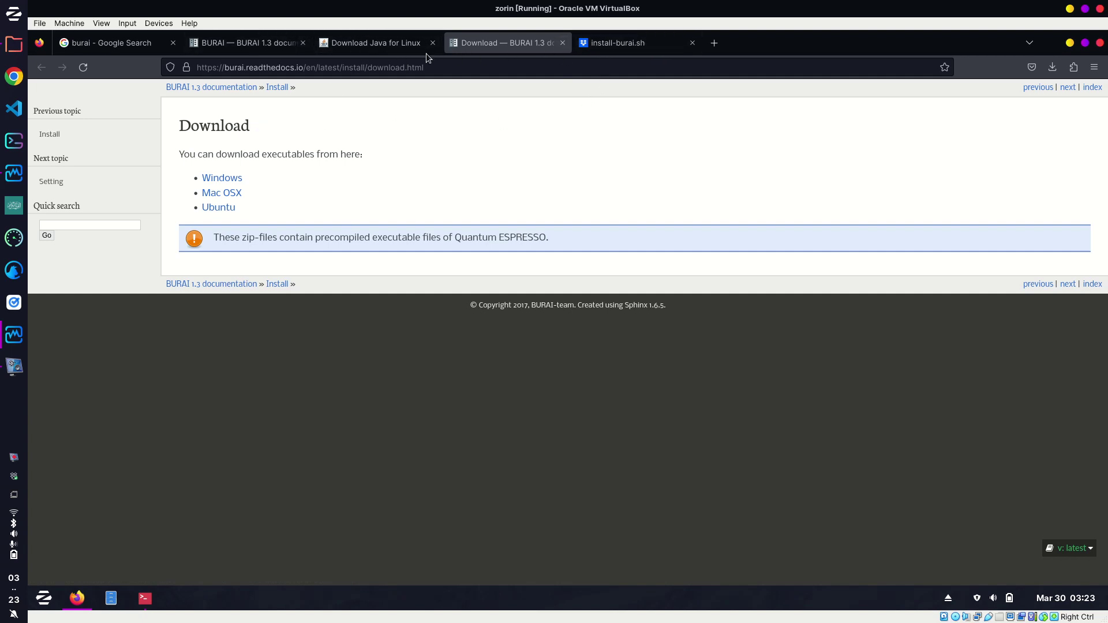
In the left terminal pane, cd into Downloads, clear, and list burai, BURAI1.3_Linux.tgz and the JRE archive.
left_click(146, 594)
left_click(728, 407)
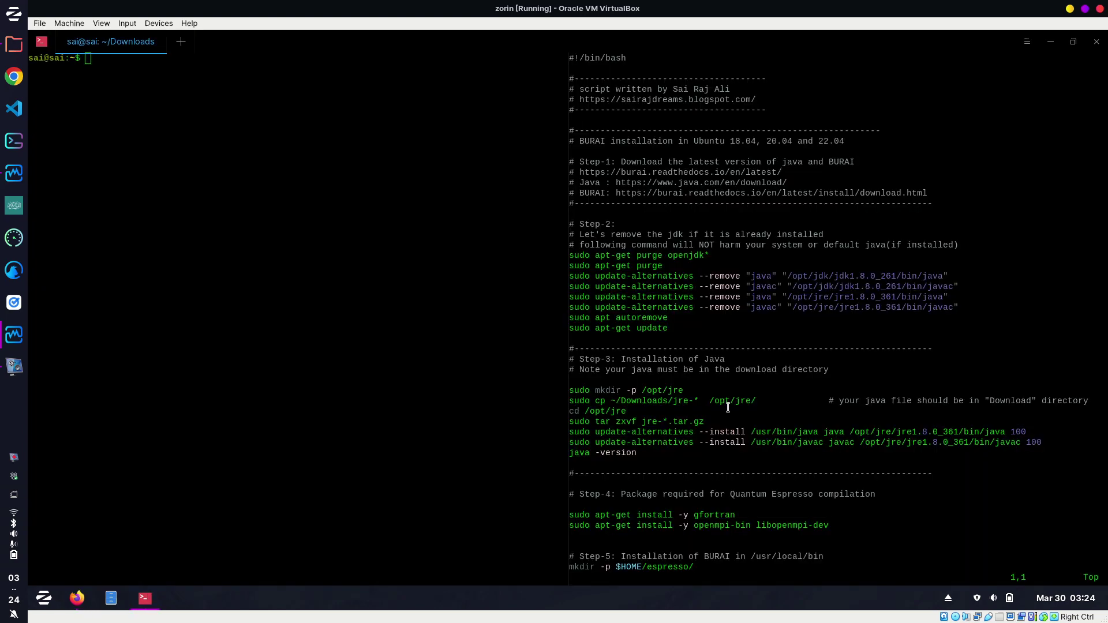
left_click(213, 308)
type("cd Downlo")
key("Tab")
key("Return")
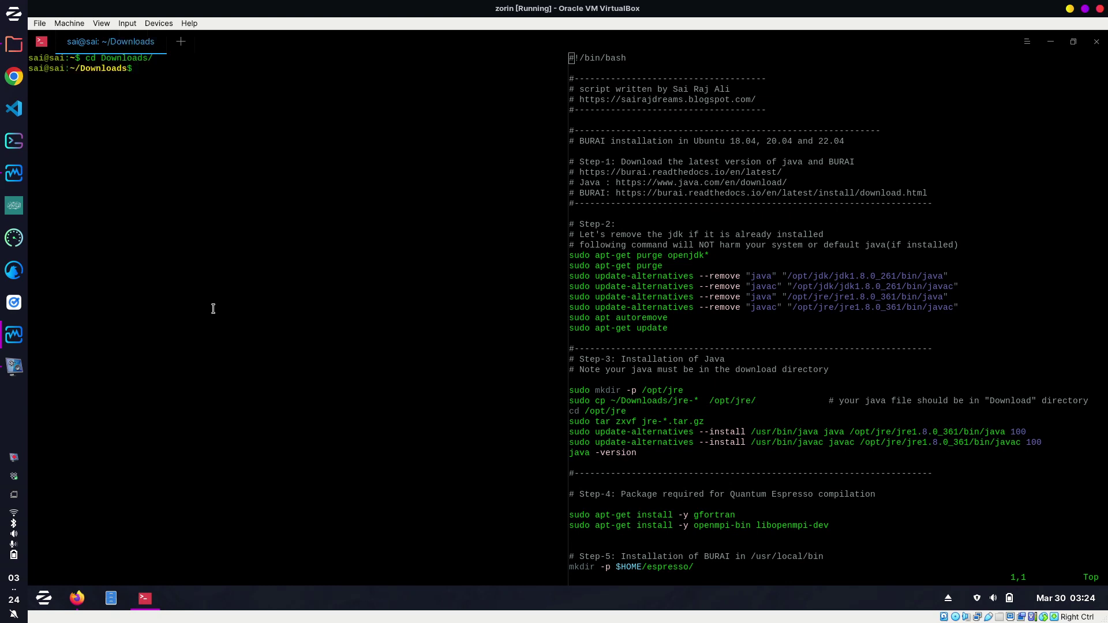
key("ctrl+l")
type("ls")
key("Return")
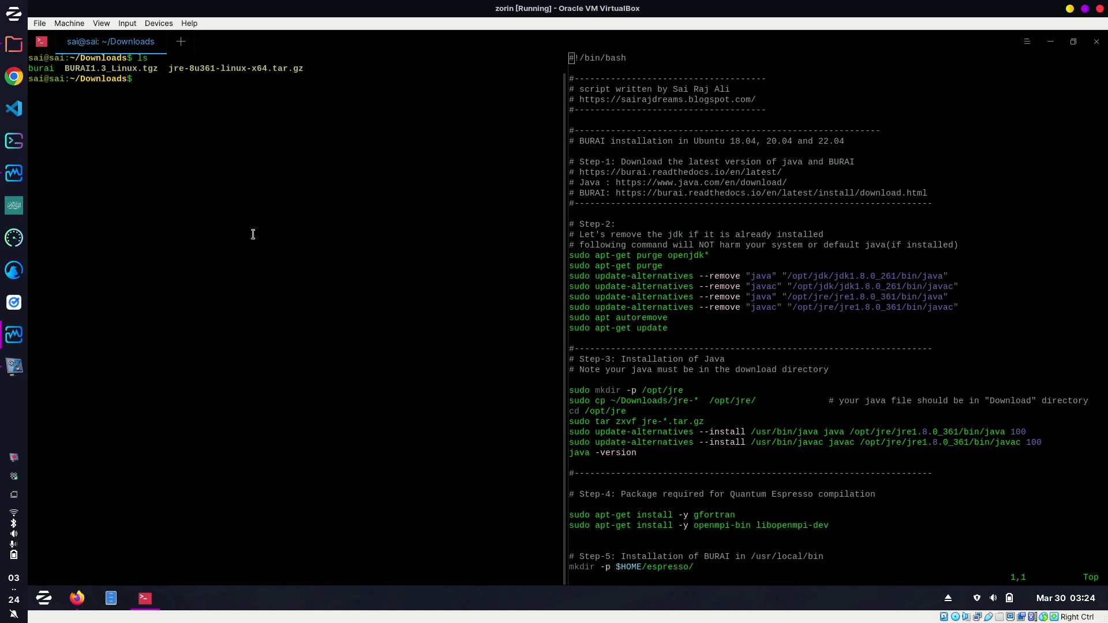
Start the BURAI installer with bash burai.
type("bash ")
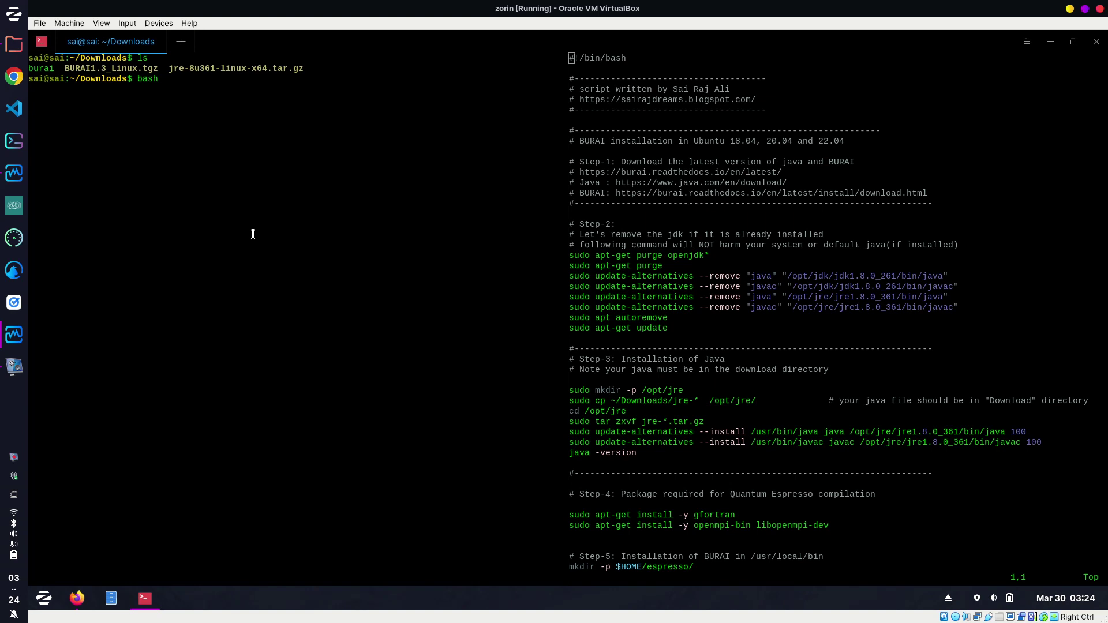
type("burai")
key("Return")
Enter the sudo password and highlight the script's Step-1 download notes.
type("**")
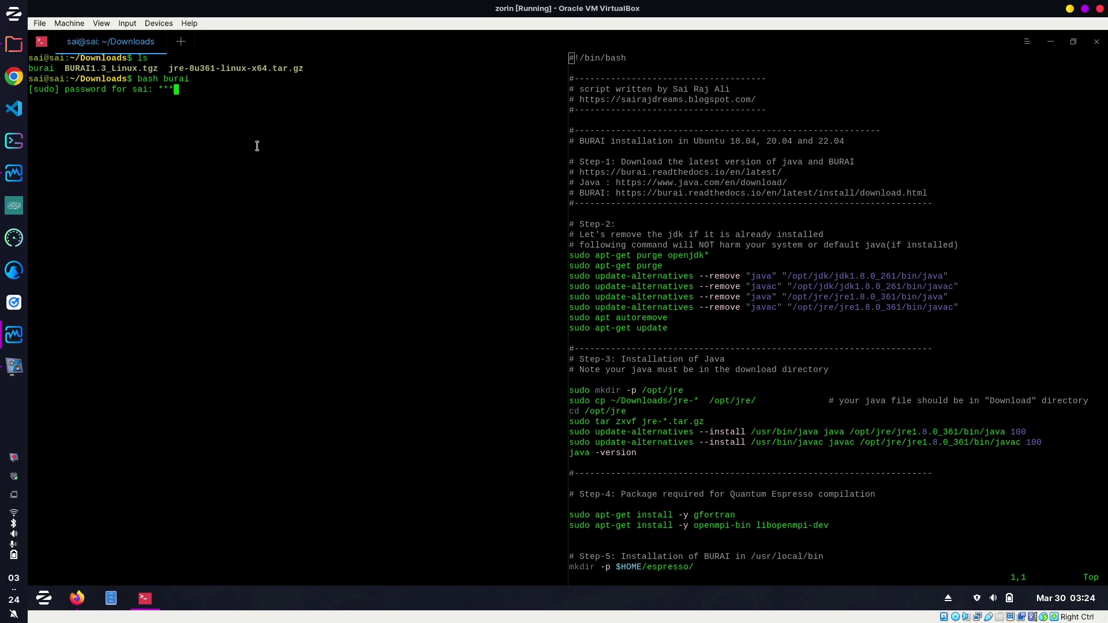
key("Return")
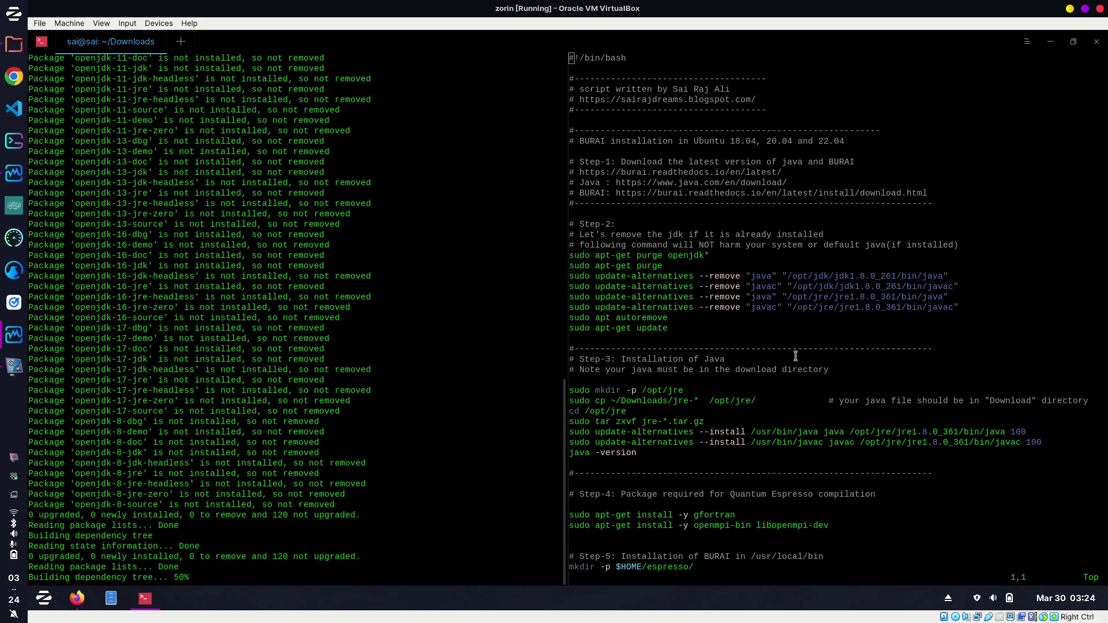
scroll(785, 326, "down", 4)
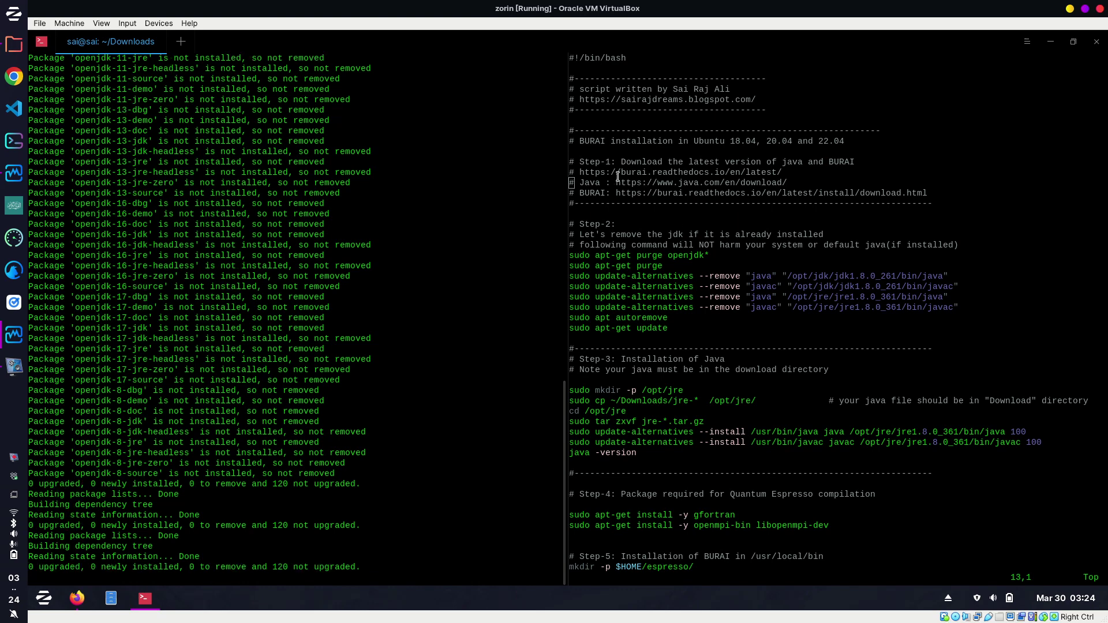
left_click_drag(580, 140, 927, 193)
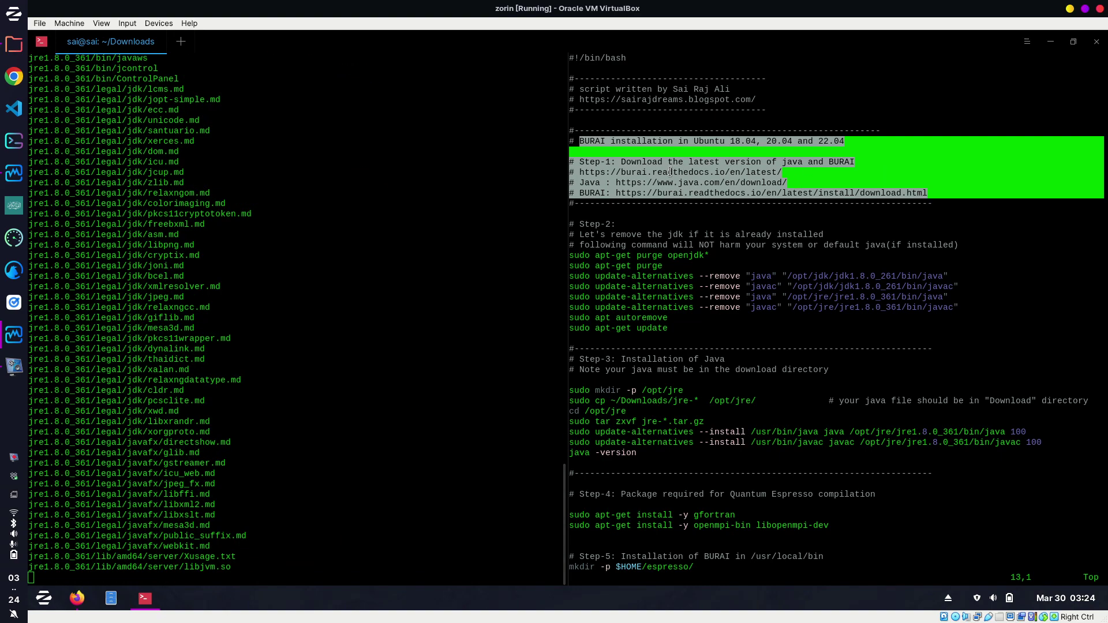
left_click(661, 225)
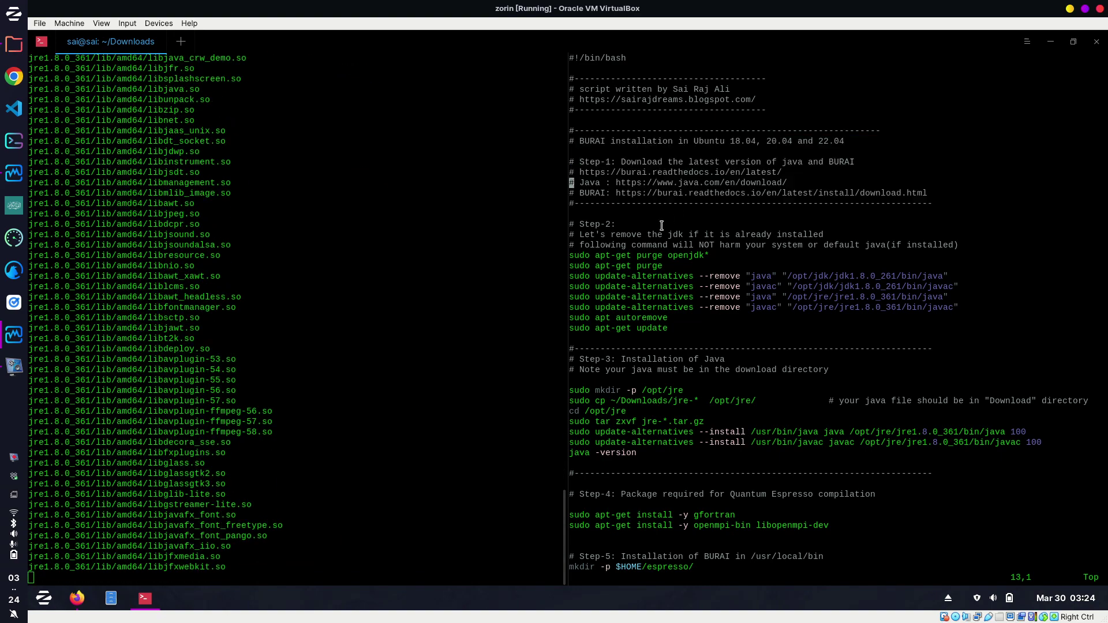
Review the Step-2 Java removal block, highlighting the opt/jdk and opt/jre paths.
left_click_drag(571, 224, 744, 328)
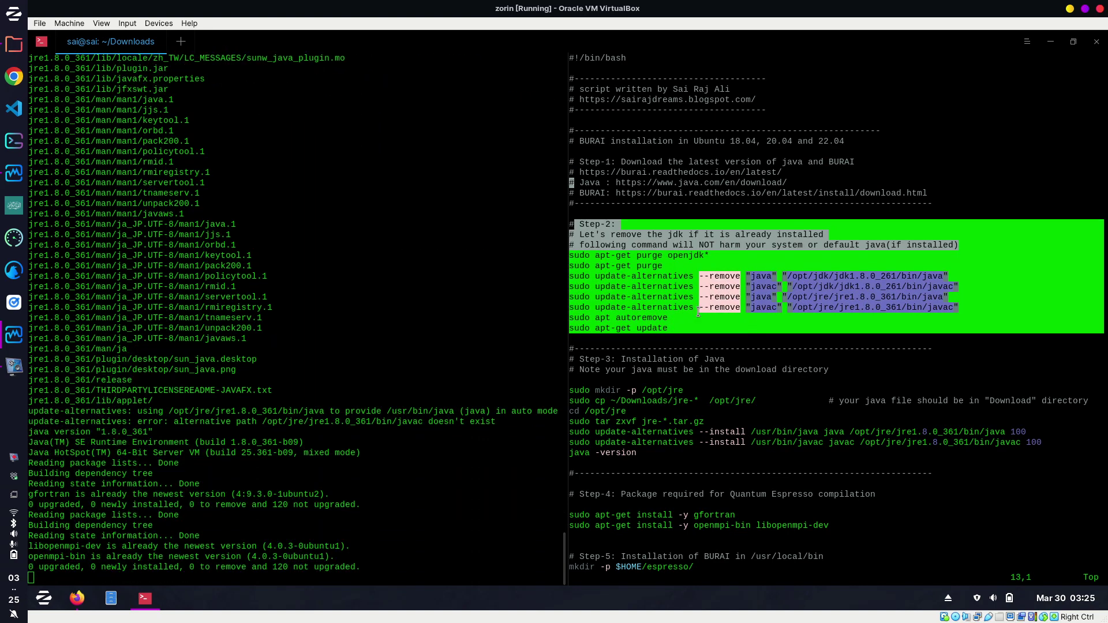
left_click(736, 337)
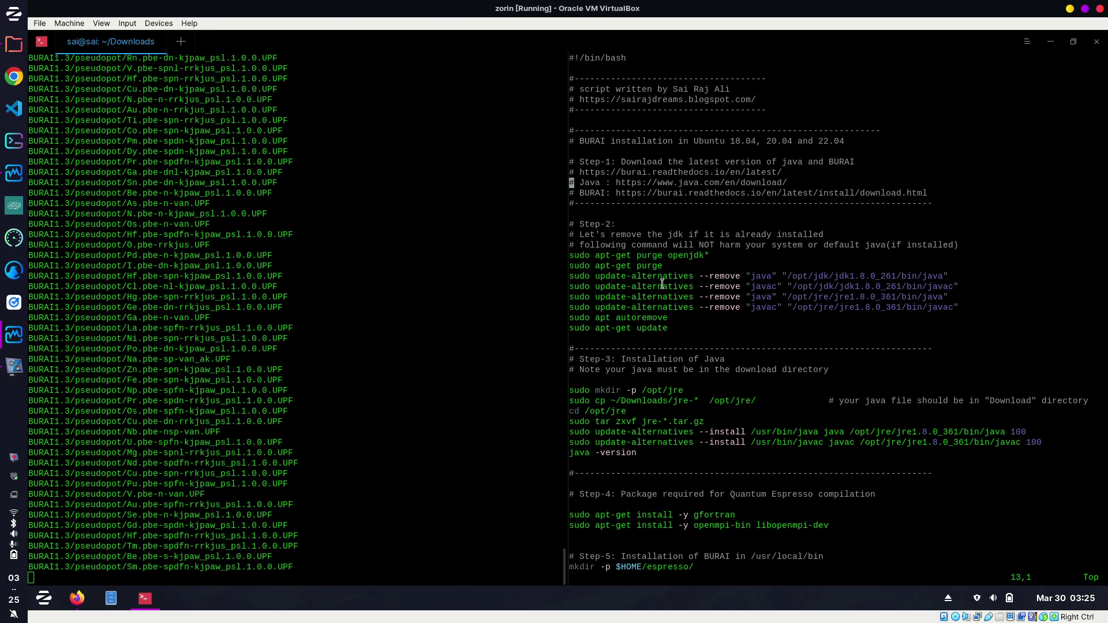
left_click_drag(792, 276, 853, 275)
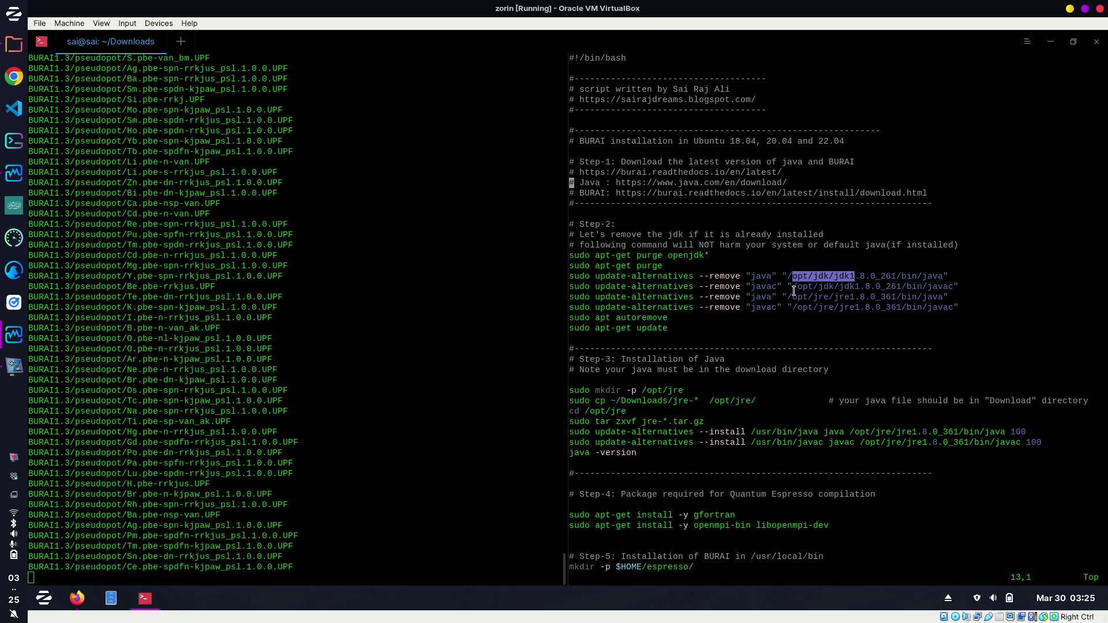
left_click_drag(792, 297, 878, 296)
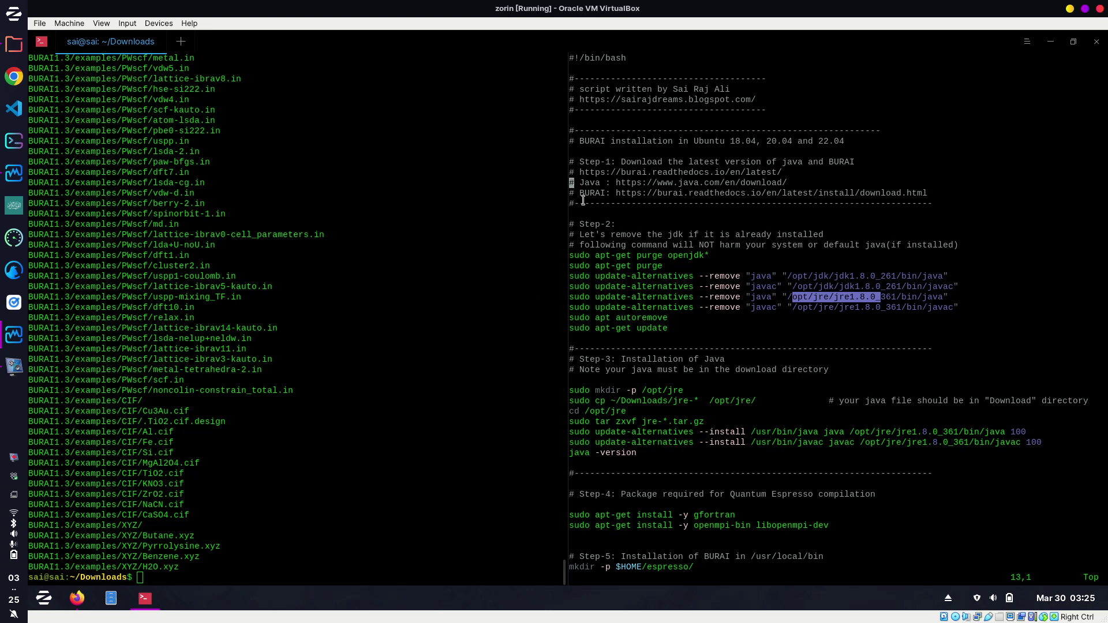
left_click_drag(571, 222, 702, 325)
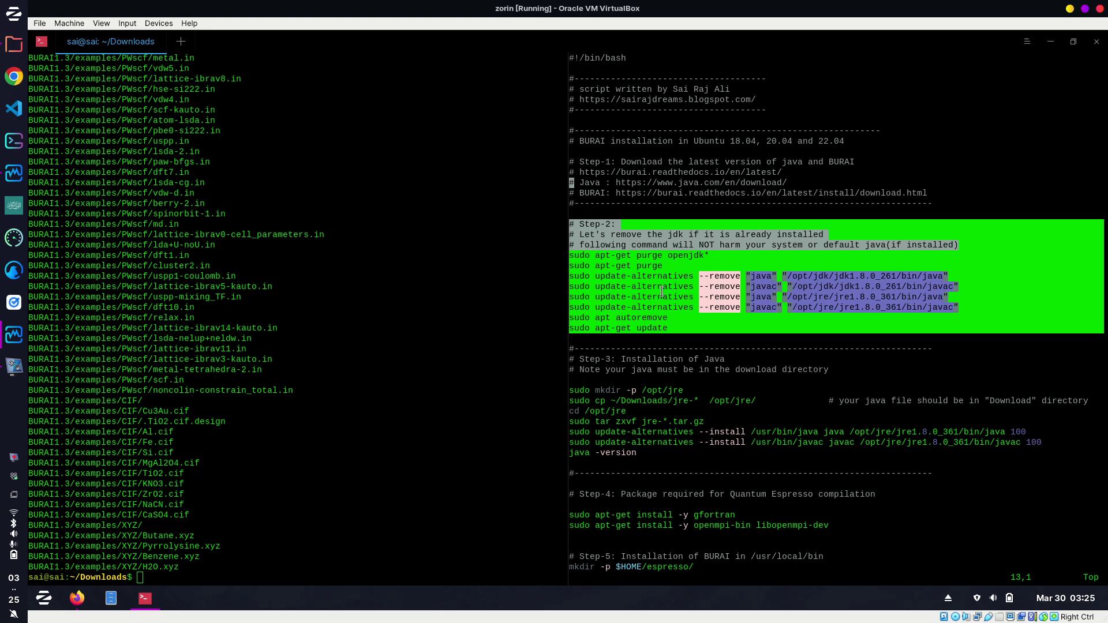
left_click(638, 255)
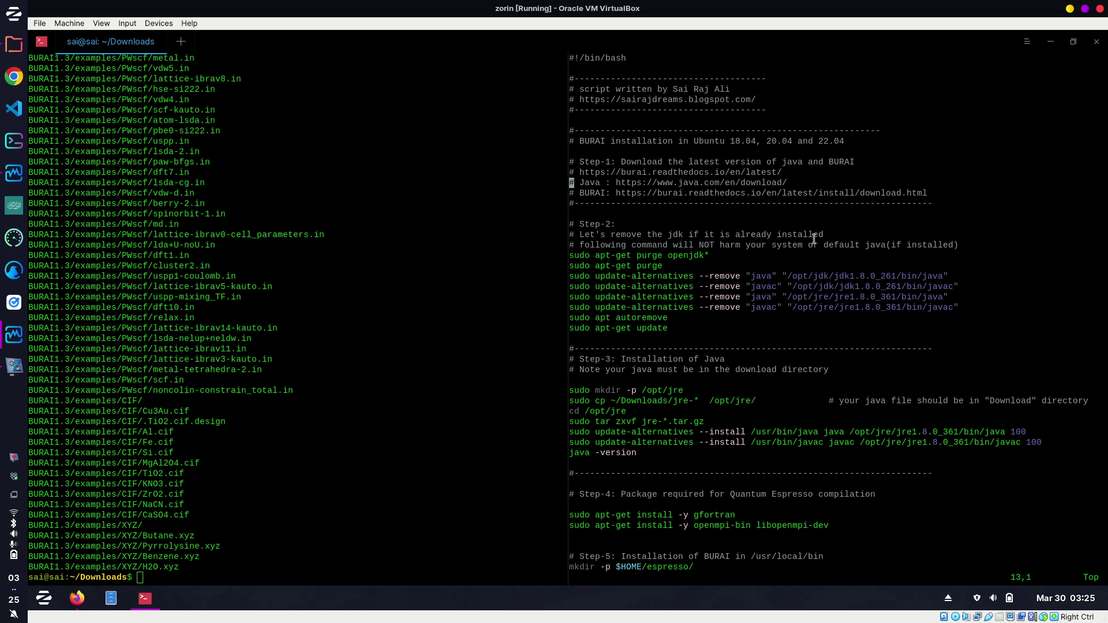
left_click_drag(825, 248, 958, 245)
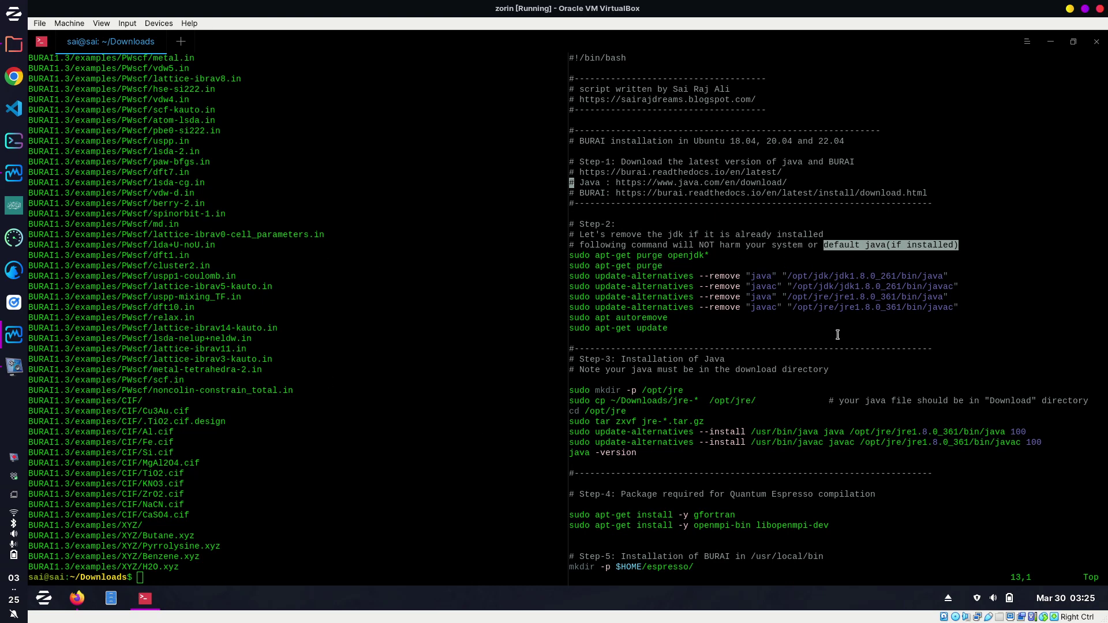
key("Down")
key("Down")
key("Down")
key("Down")
key("Down")
key("Down")
key("Down")
key("Down")
key("Down")
key("Down")
key("Down")
key("Down")
key("Down")
key("Down")
key("Down")
key("Down")
key("Down")
key("Down")
key("Down")
key("Down")
key("Down")
key("Down")
key("Down")
key("Down")
key("Down")
key("Down")
key("Down")
key("Down")
key("Down")
key("Down")
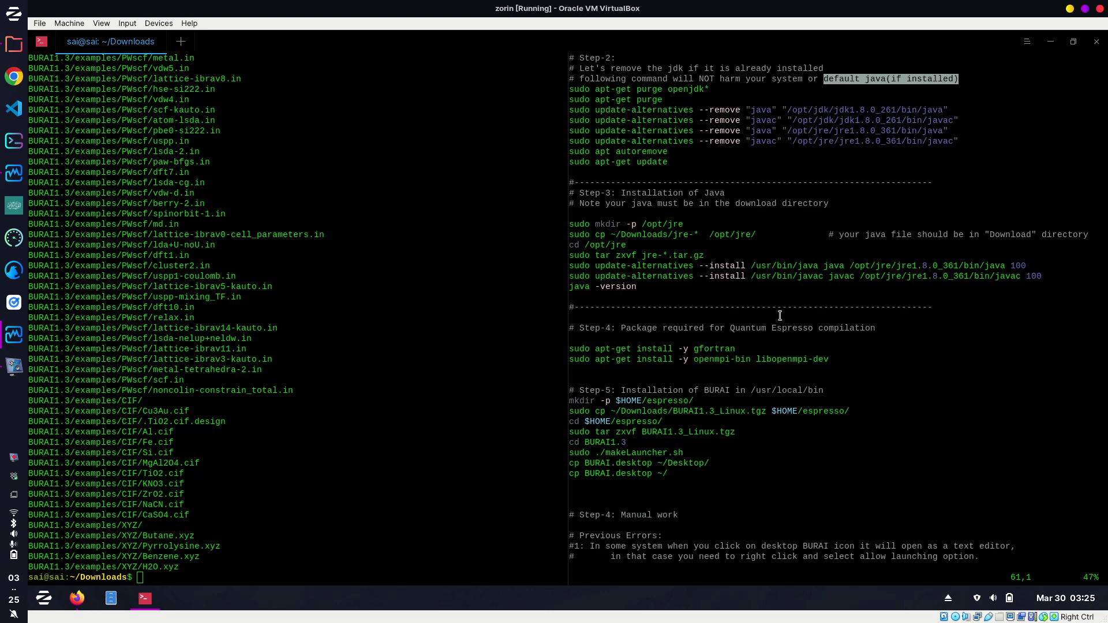
left_click_drag(582, 217, 716, 286)
left_click(718, 287)
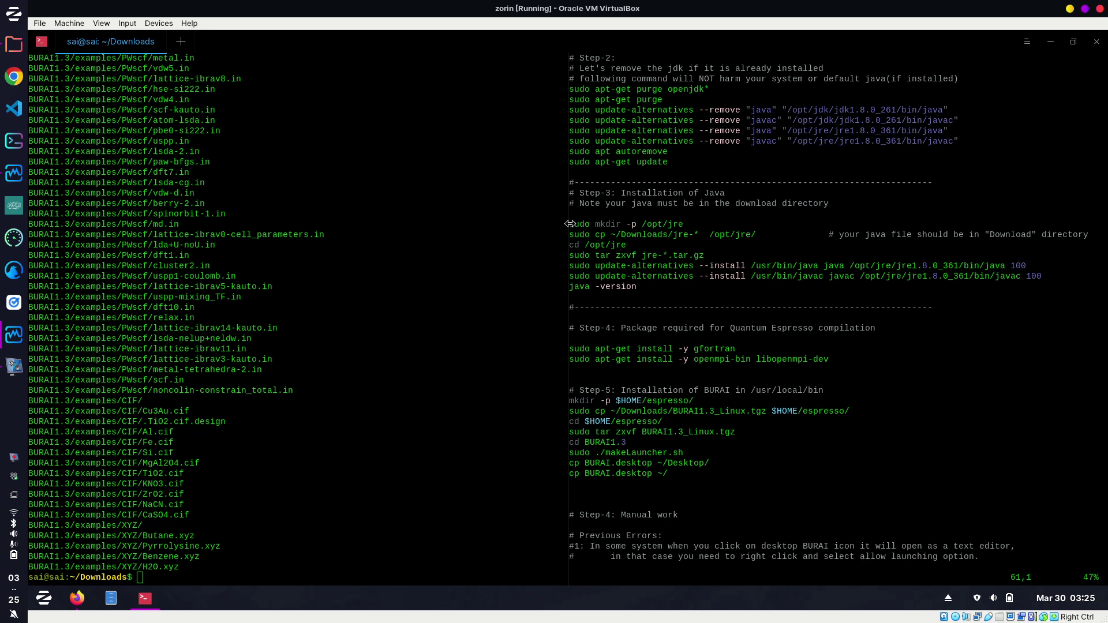
left_click_drag(690, 222, 634, 223)
scroll(751, 354, "down", 2)
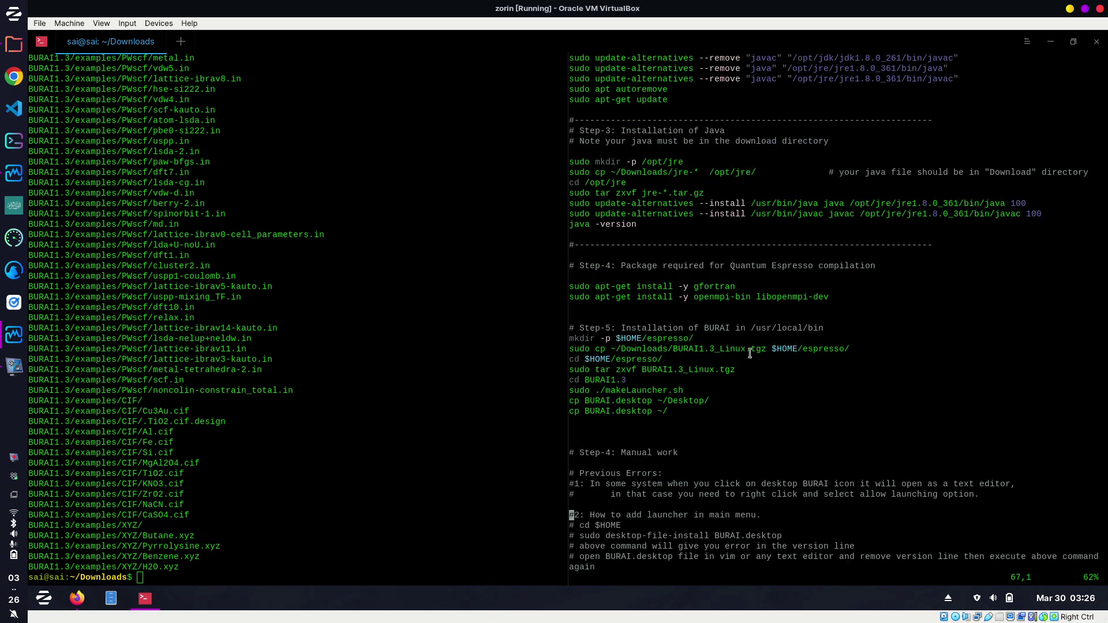
left_click_drag(741, 286, 612, 285)
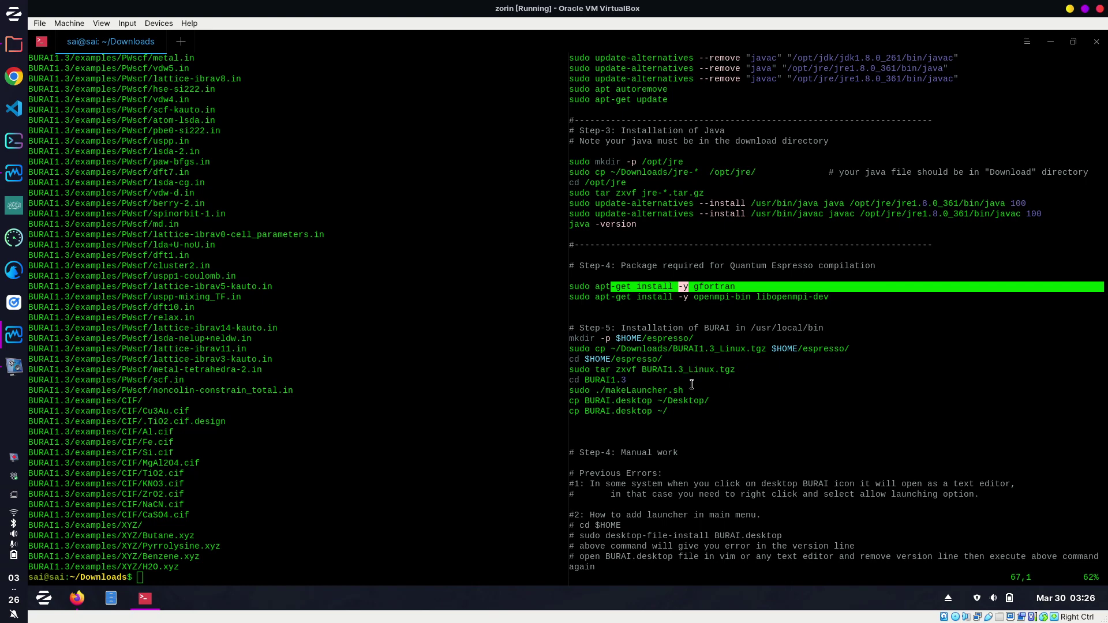
left_click(730, 284)
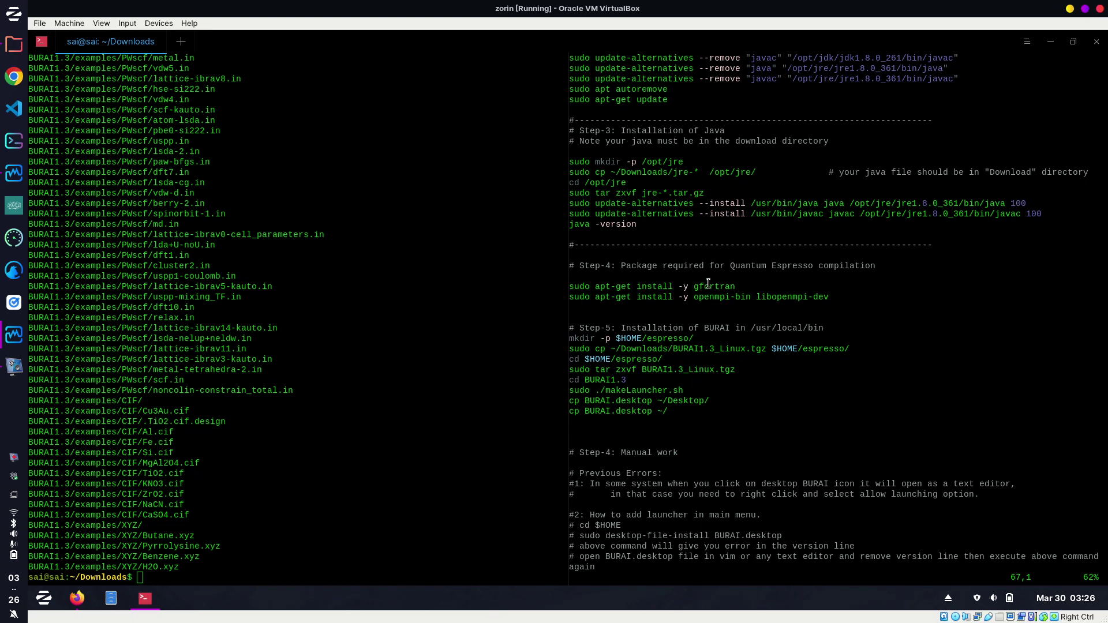
left_click_drag(694, 296, 758, 297)
left_click(707, 298)
scroll(753, 381, "down", 6)
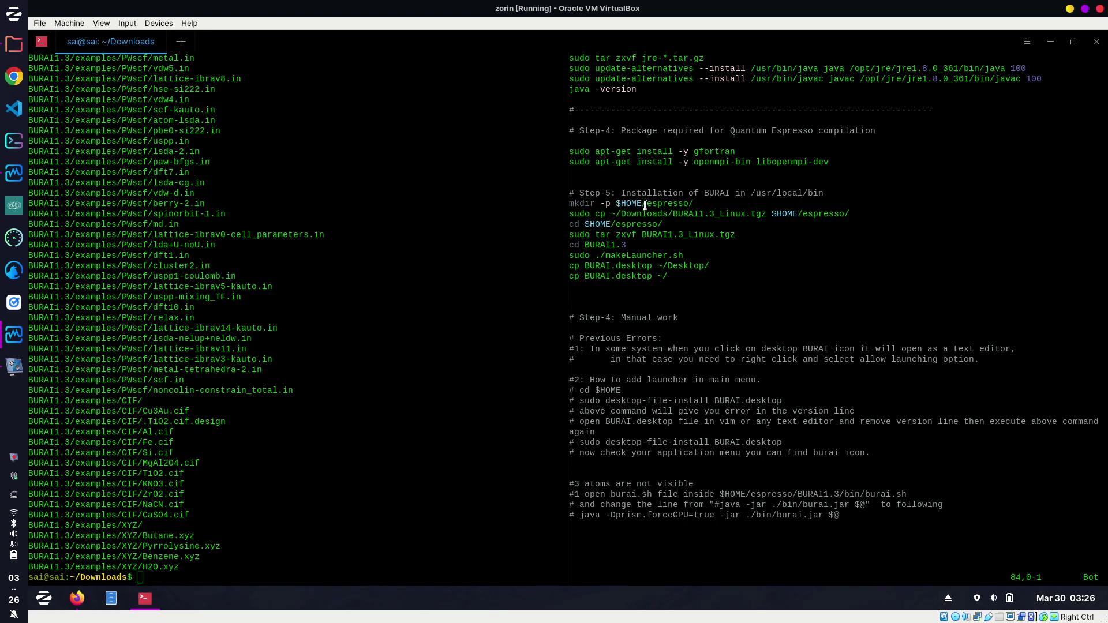
left_click_drag(645, 205, 686, 201)
left_click_drag(672, 214, 767, 213)
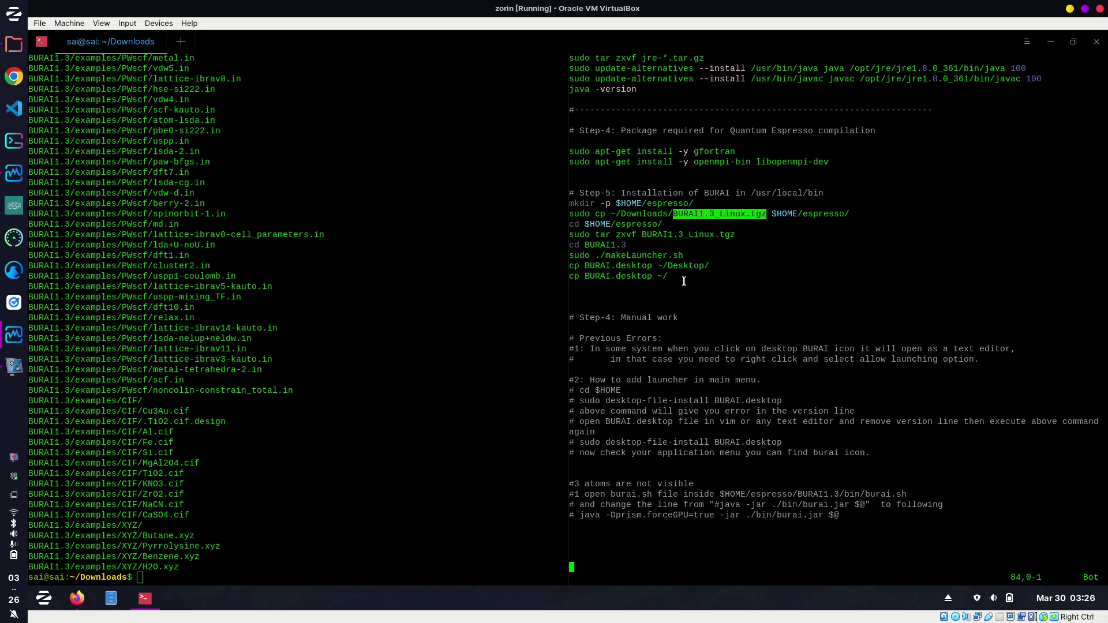
left_click_drag(629, 245, 565, 194)
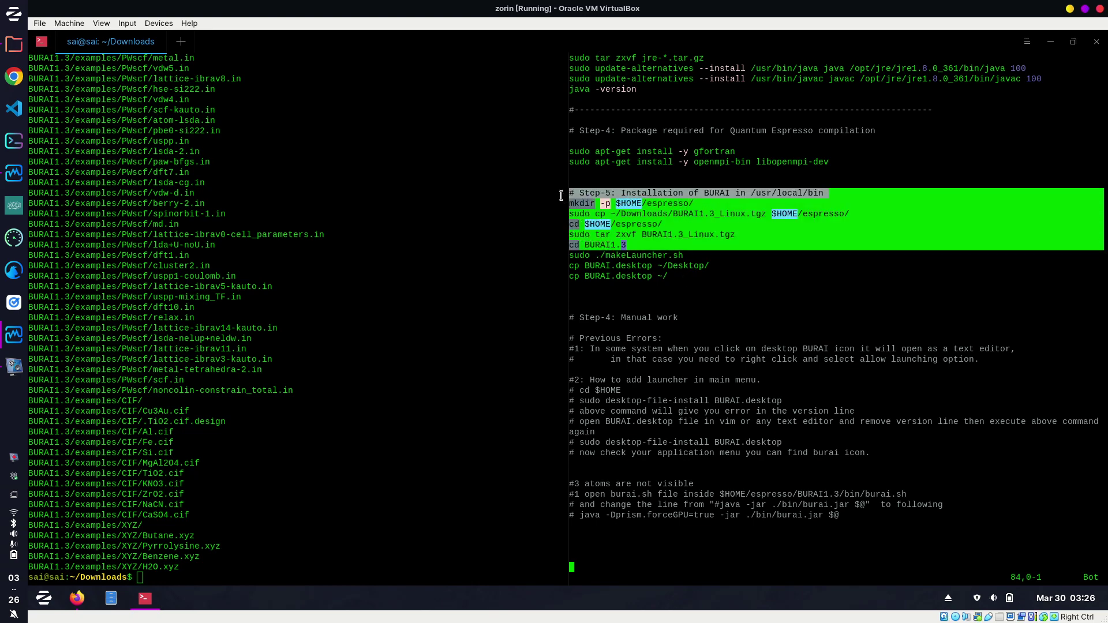
left_click(643, 246)
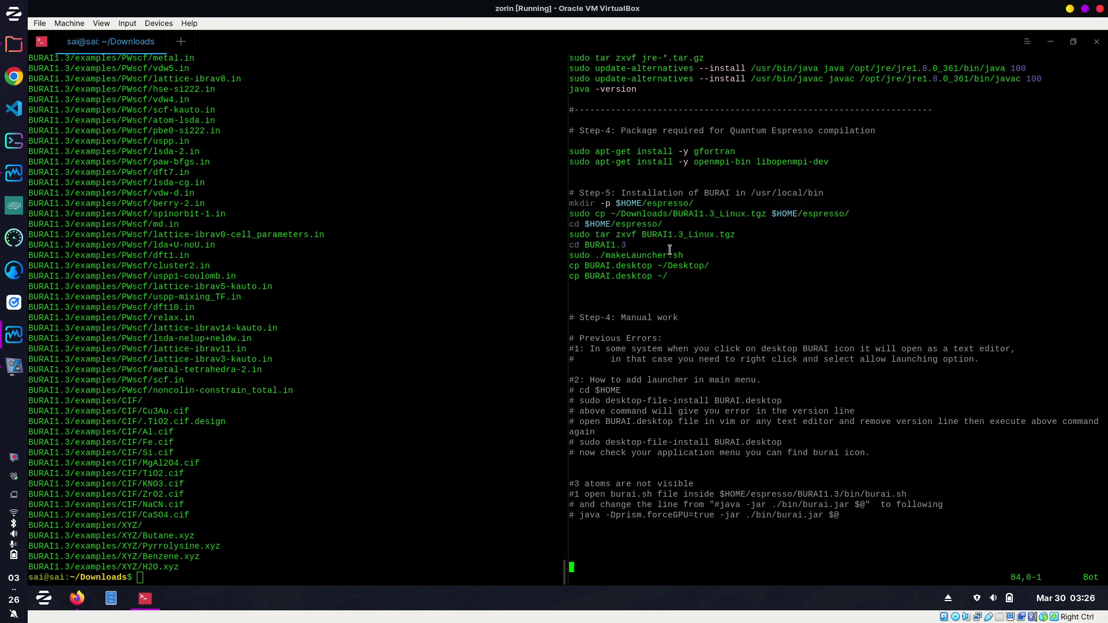
left_click_drag(695, 255, 571, 252)
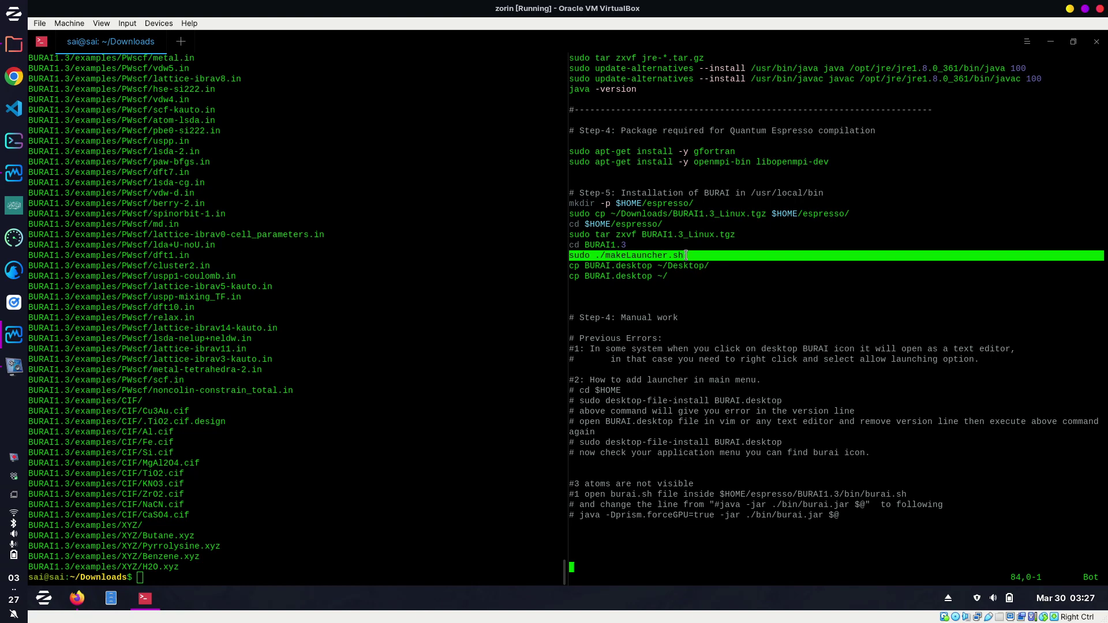
left_click(678, 281)
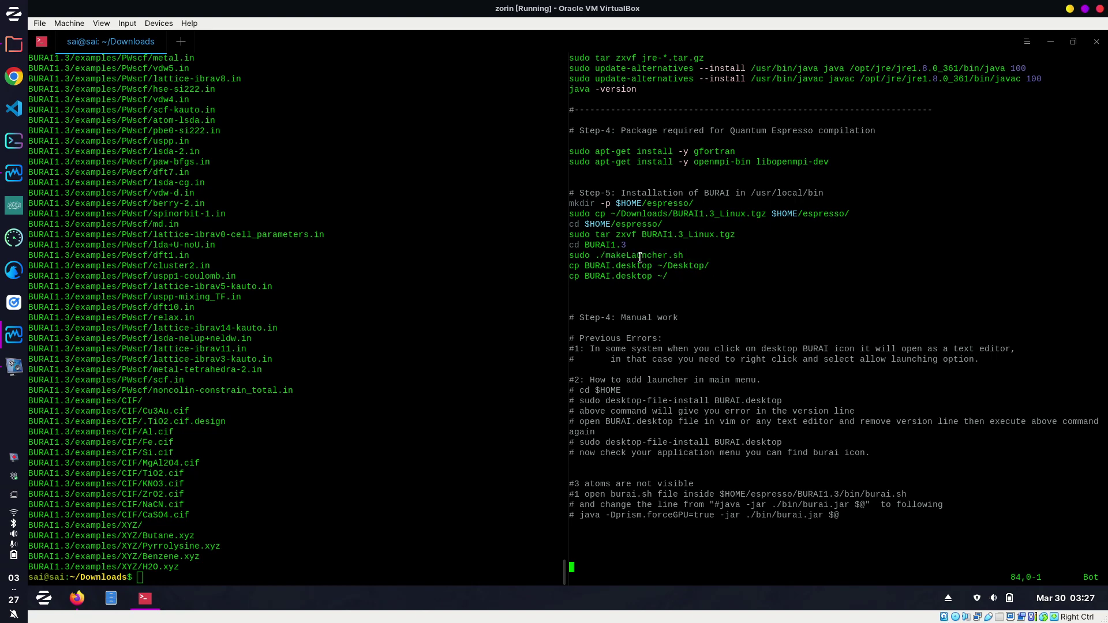
left_click_drag(584, 266, 658, 265)
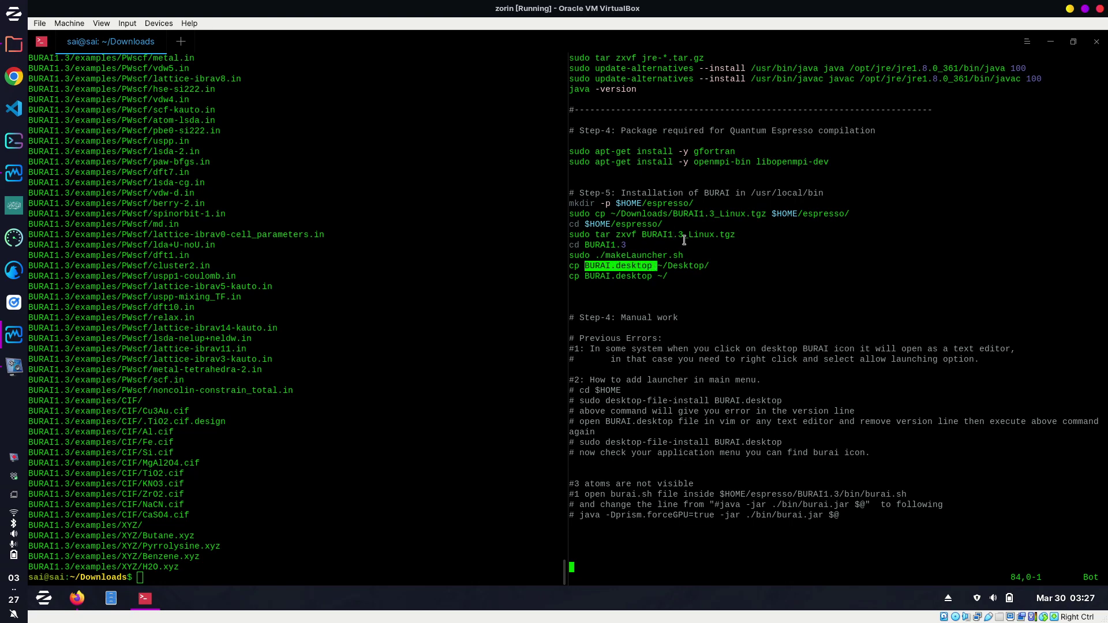
triple_click(625, 244)
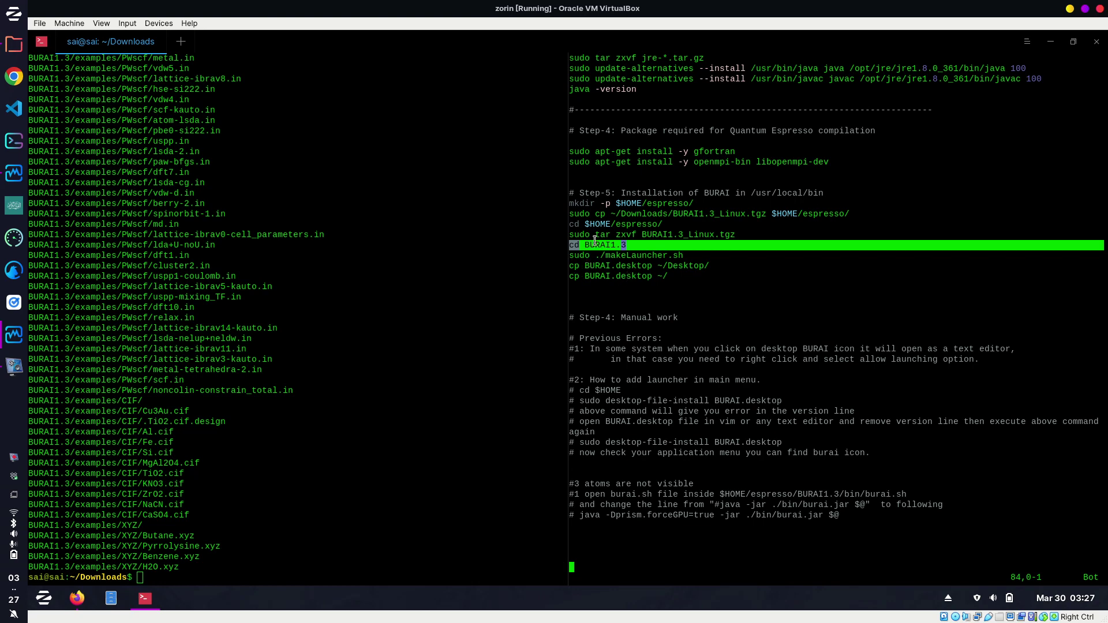
left_click_drag(585, 266, 652, 266)
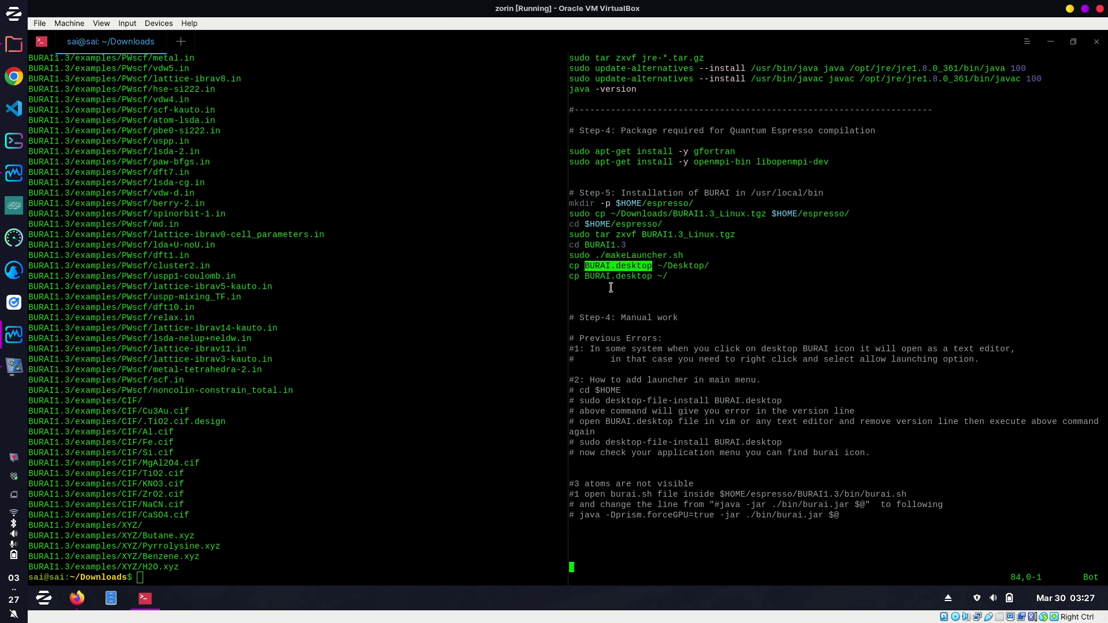
left_click(661, 277)
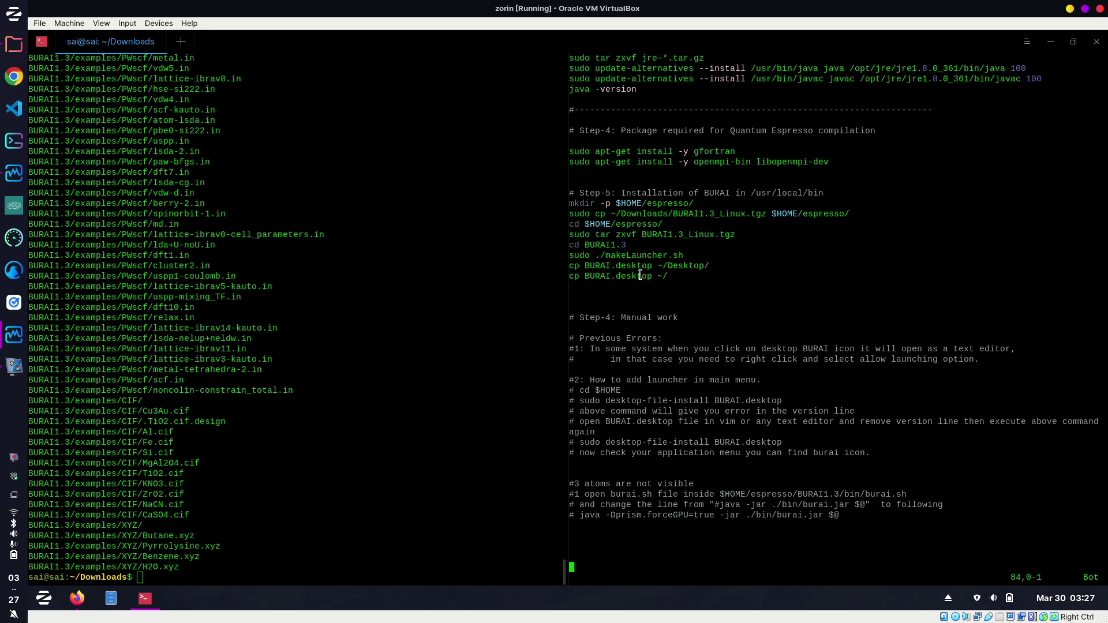
left_click_drag(668, 266, 709, 266)
Minimize the terminal and Firefox, then bring up the BURAI desktop icon's options.
left_click(1051, 41)
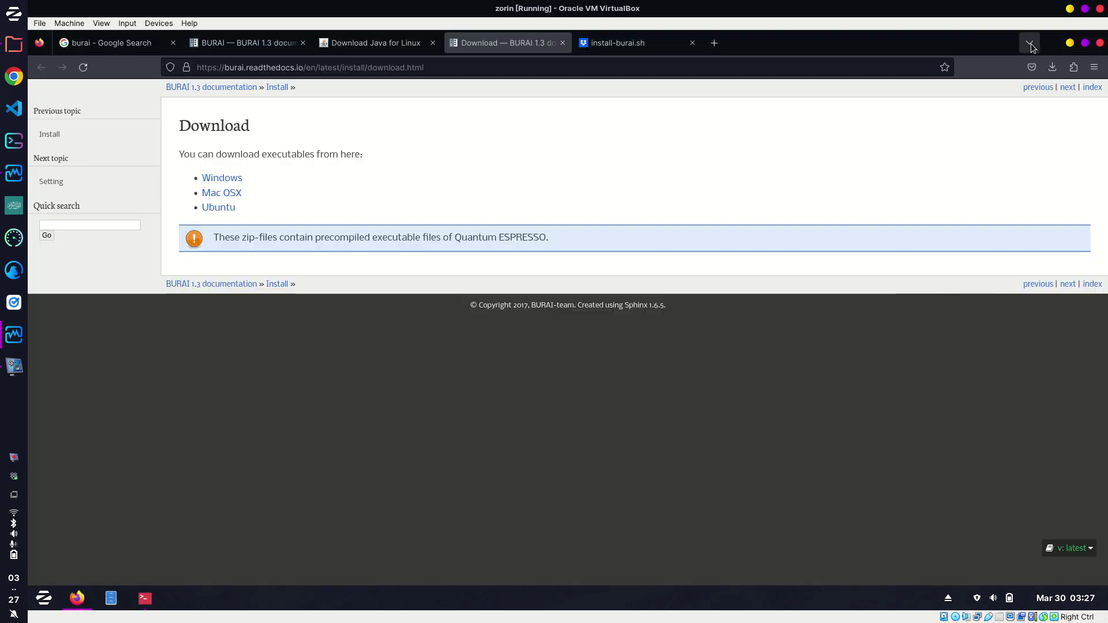
left_click(1069, 44)
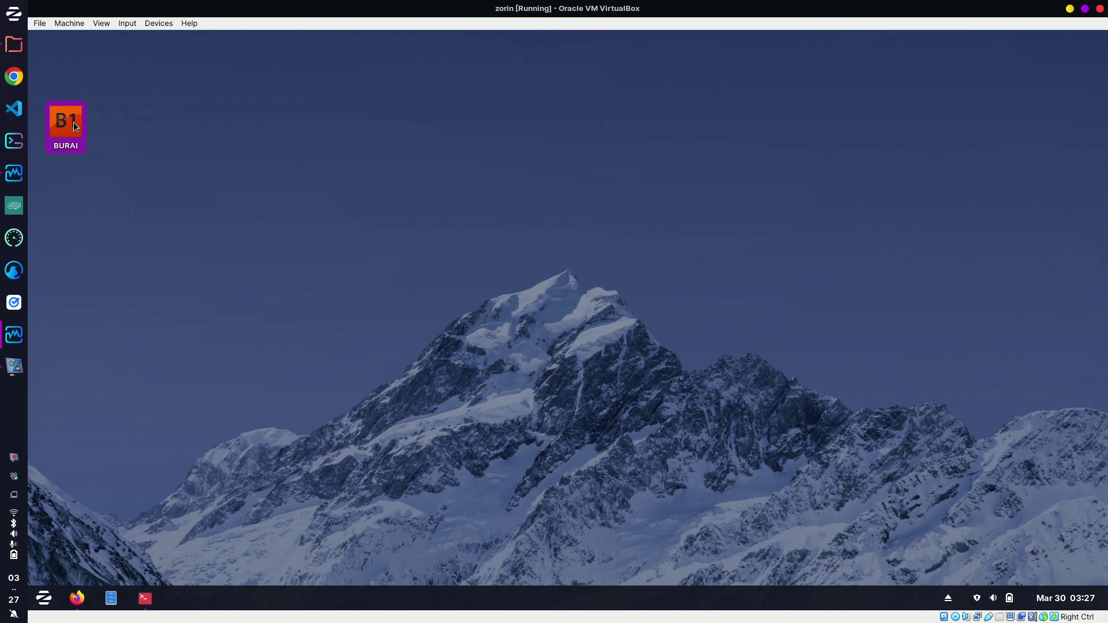
right_click(74, 123)
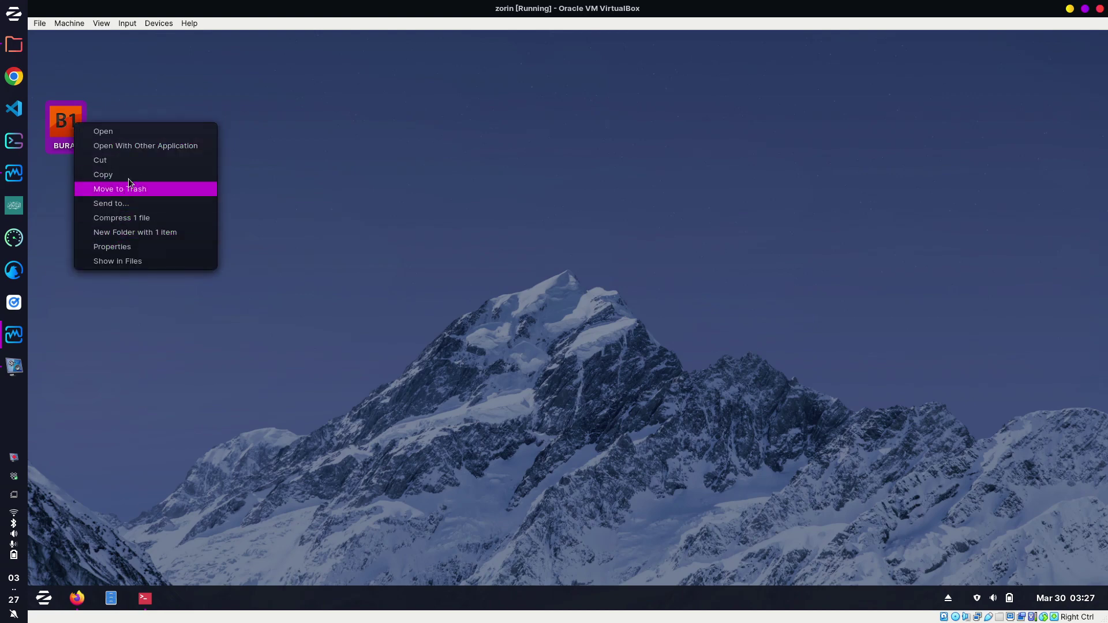
Launch BURAI 1.3 from its desktop icon, then close its start window.
left_click(120, 133)
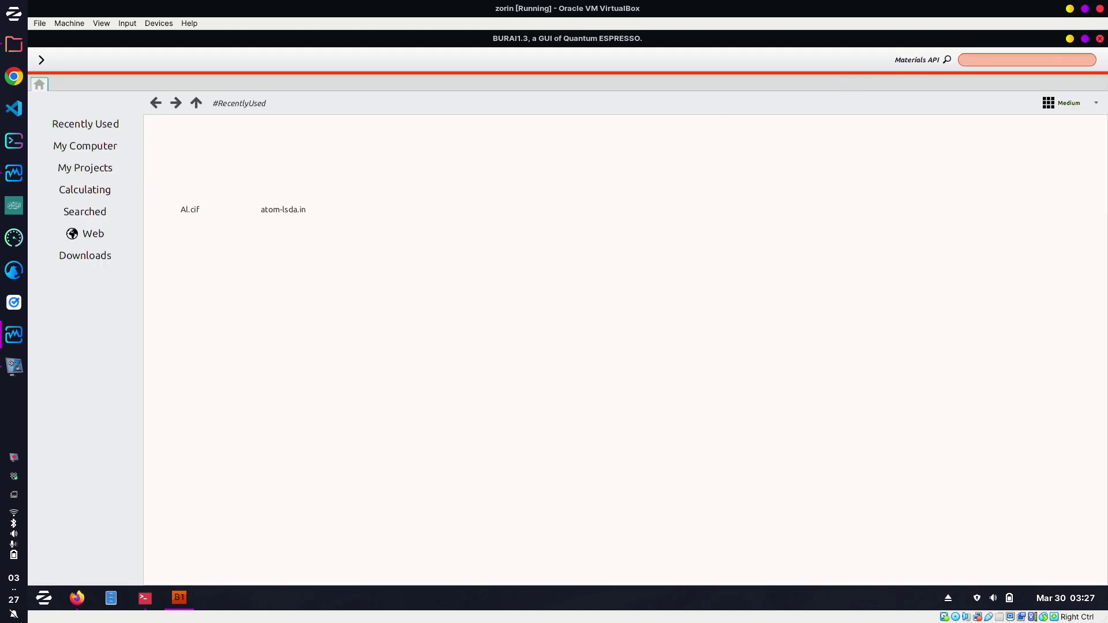
left_click(1100, 39)
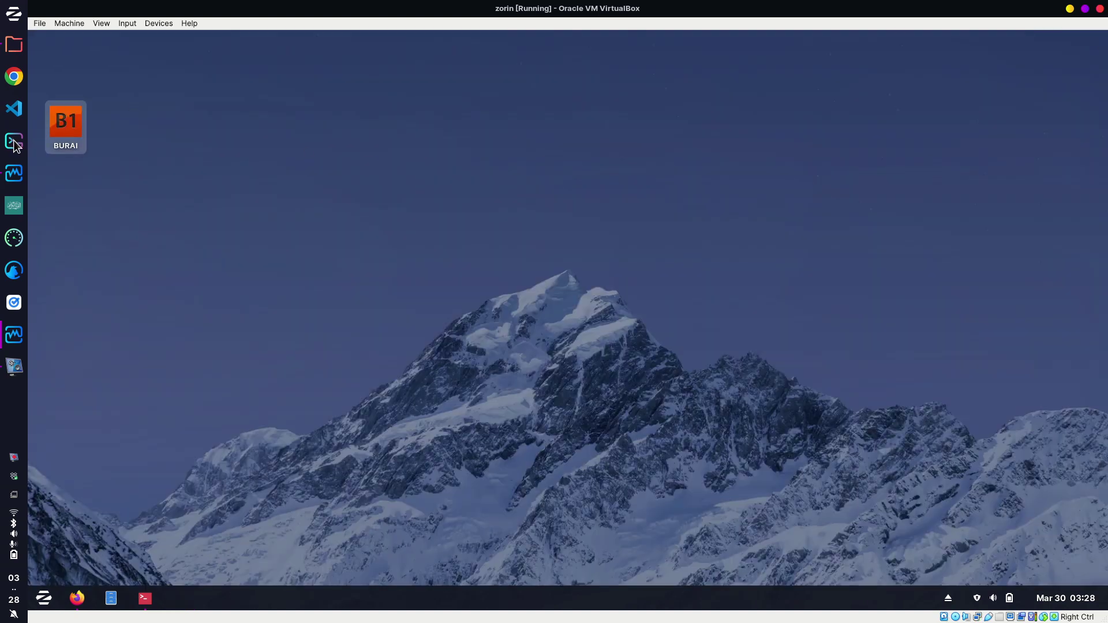
Check the BURAI desktop icon's options, then search the app menu for 'bura' and find no BURAI entry.
left_click(61, 129)
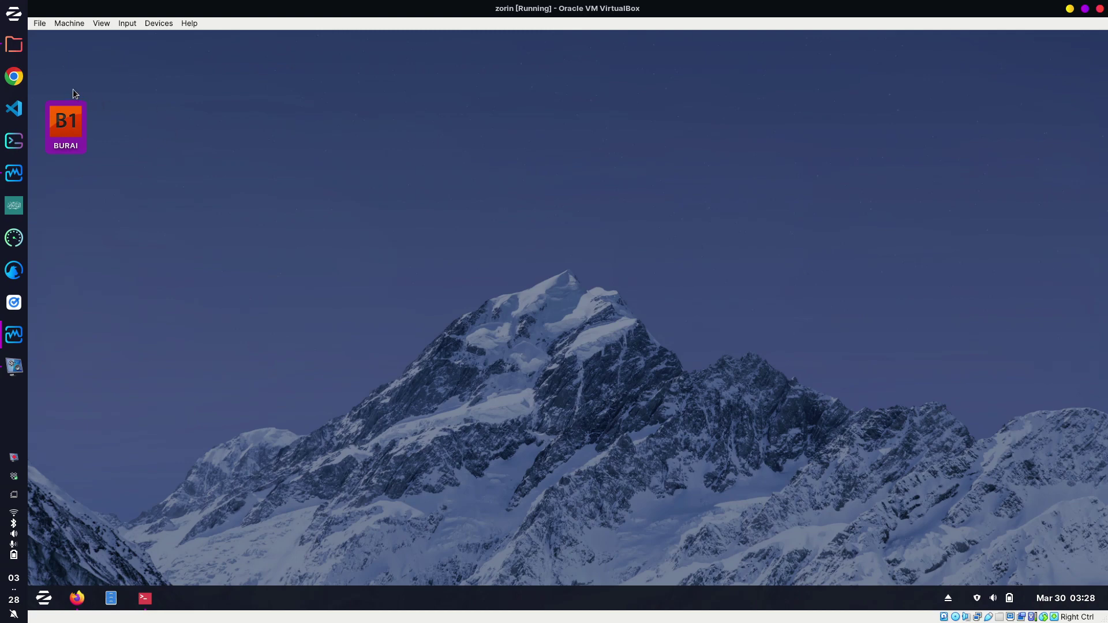
right_click(66, 130)
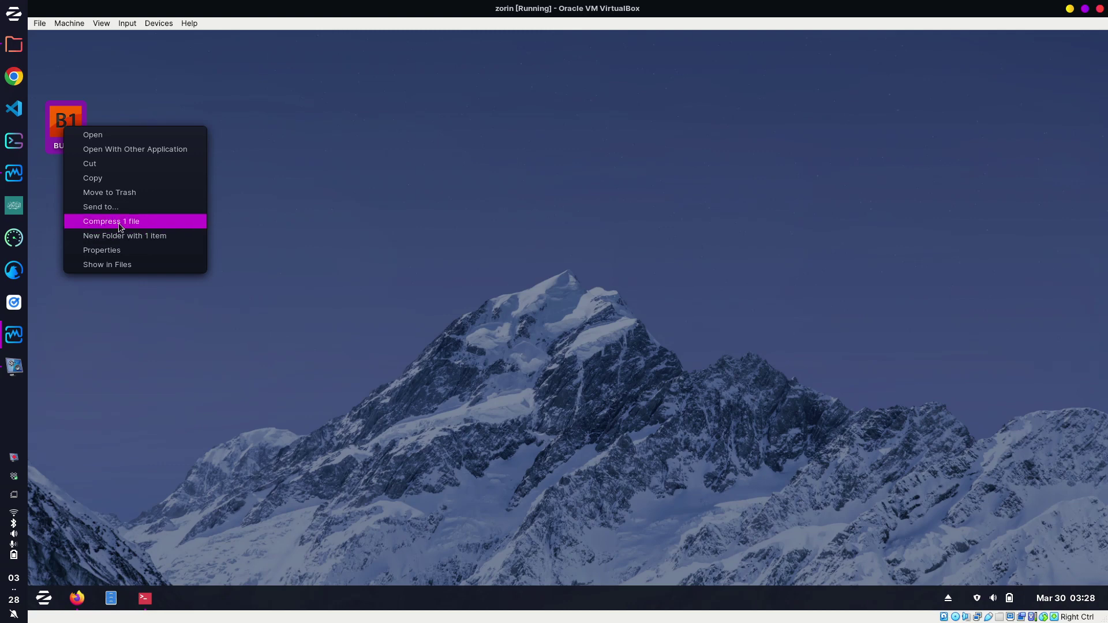
left_click(127, 105)
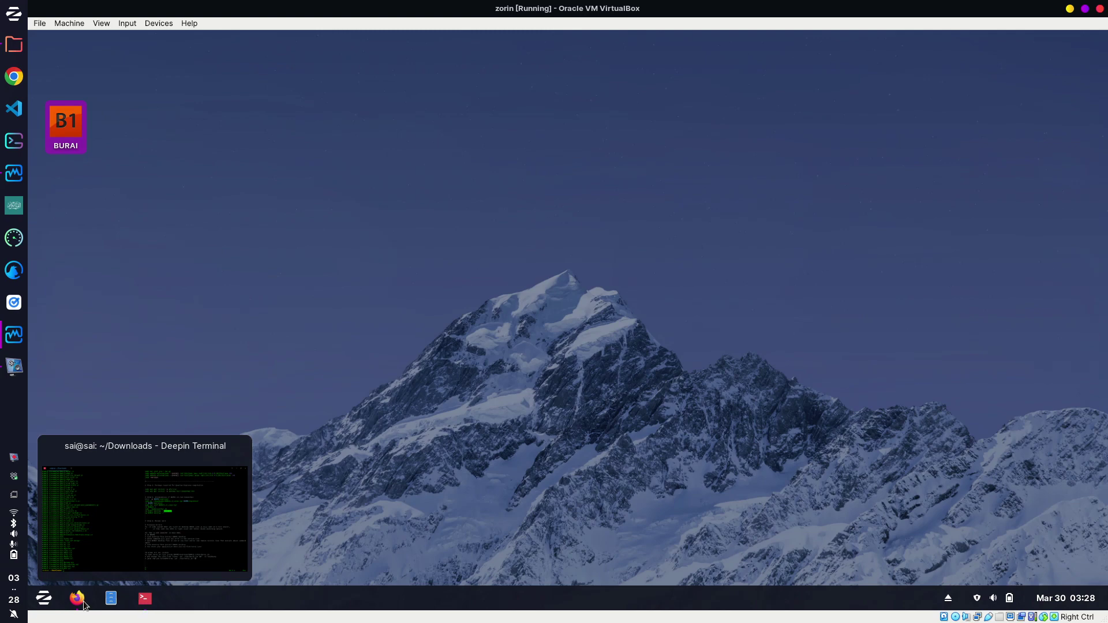
left_click(44, 598)
left_click(111, 569)
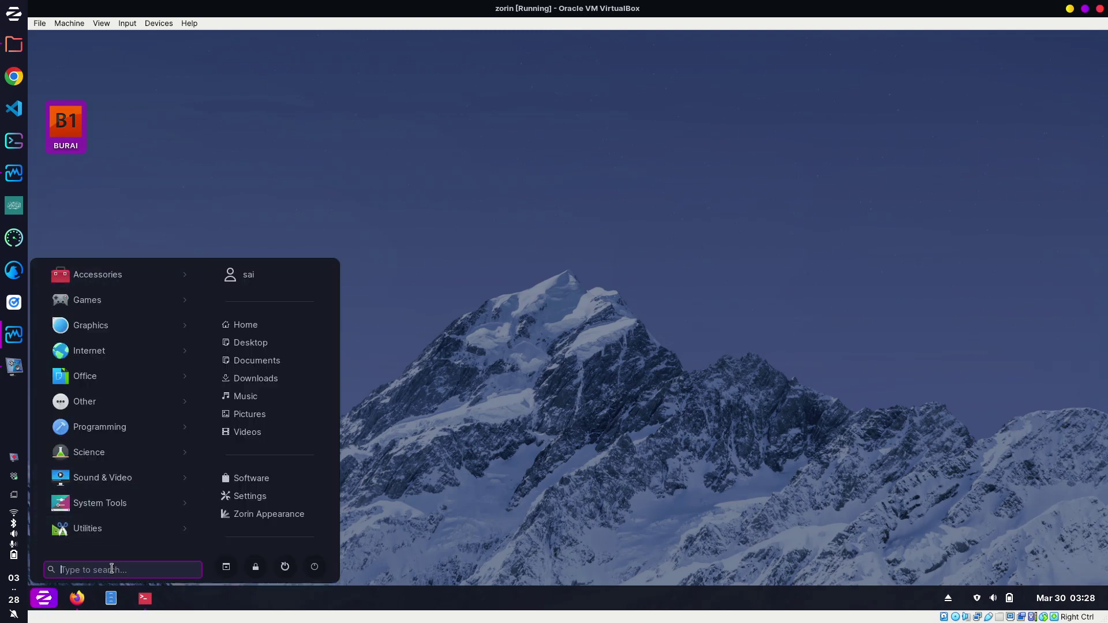
type("bur")
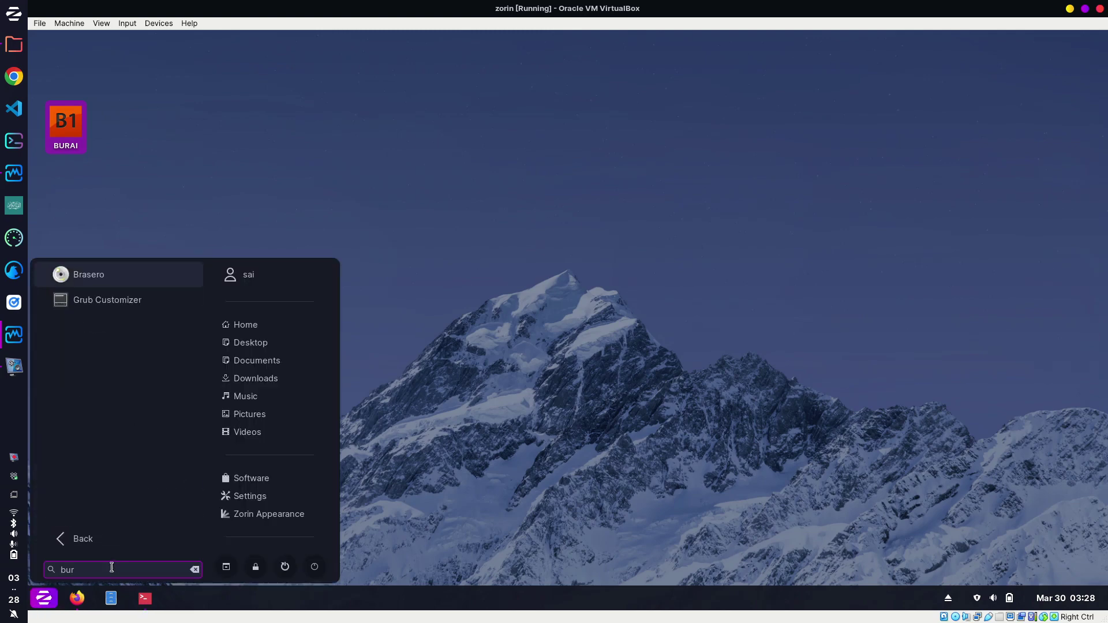
type("a")
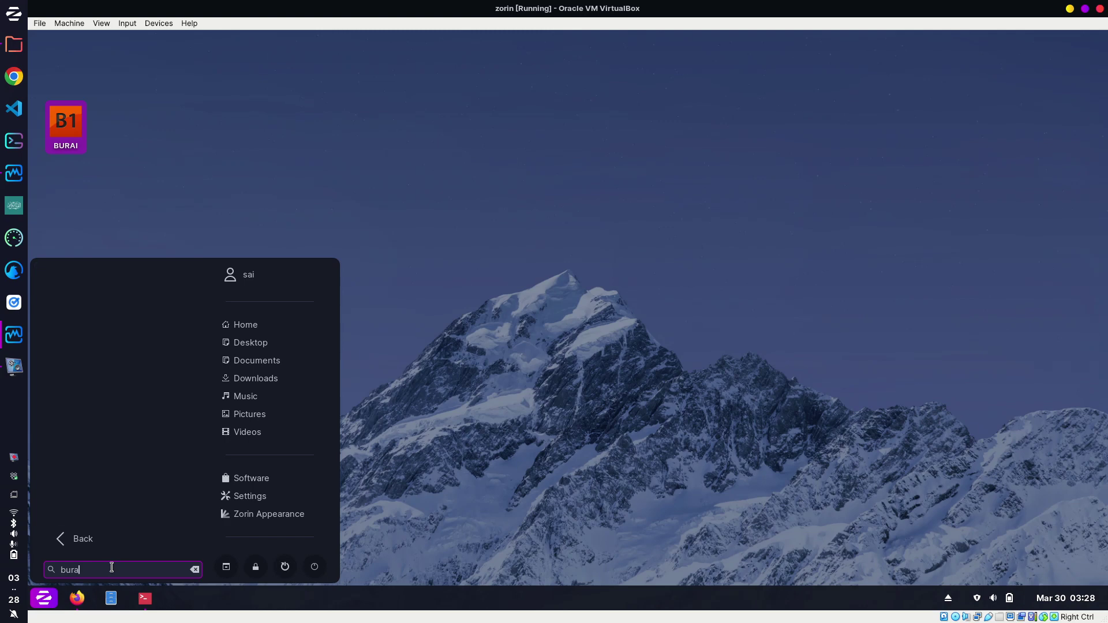
In a new terminal tab, go home and list it to locate BURAI.desktop.
left_click(144, 600)
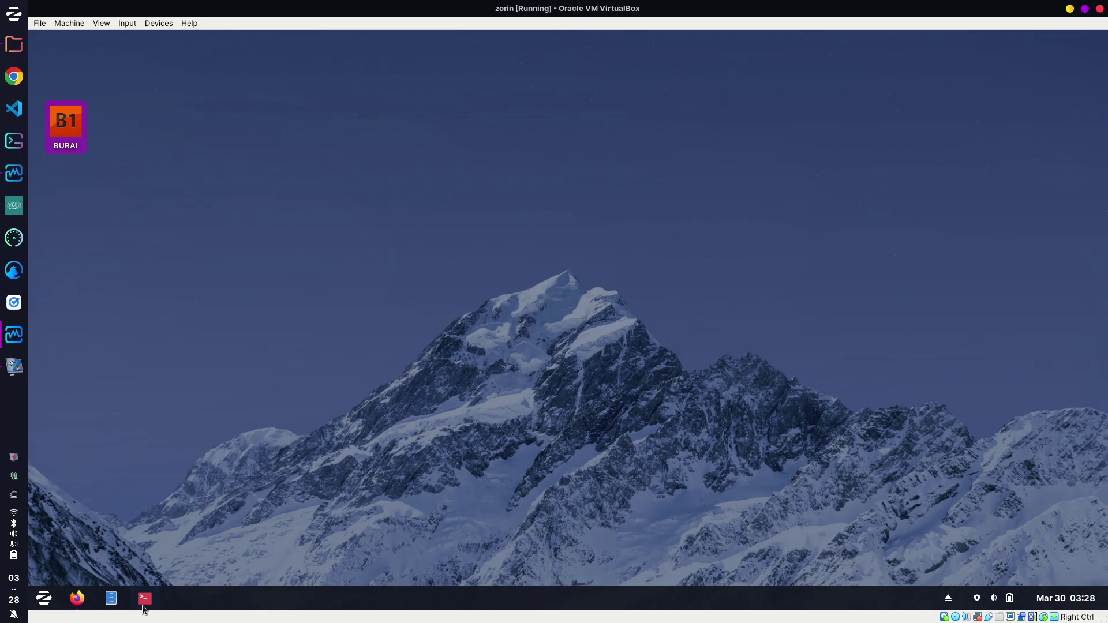
left_click(144, 600)
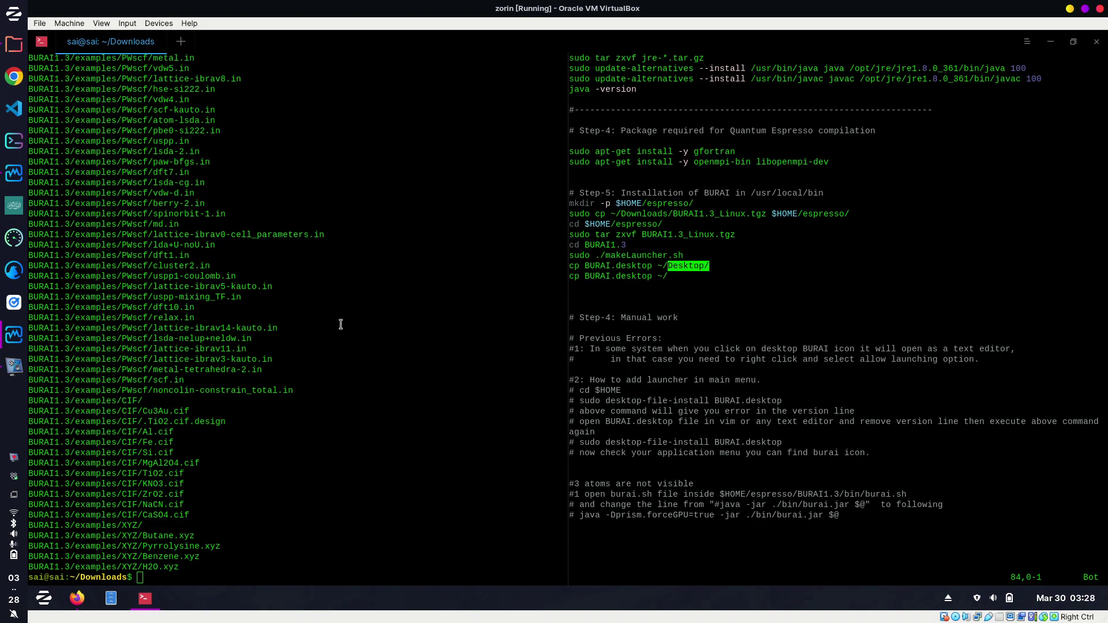
key("ctrl+shift+t")
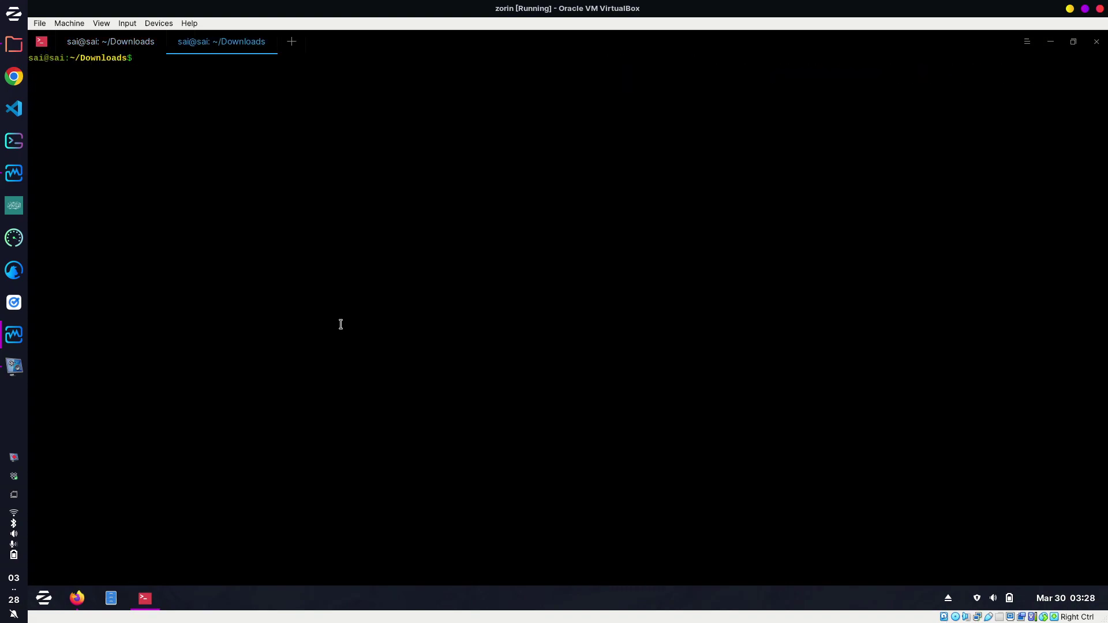
type("cd")
key("Return")
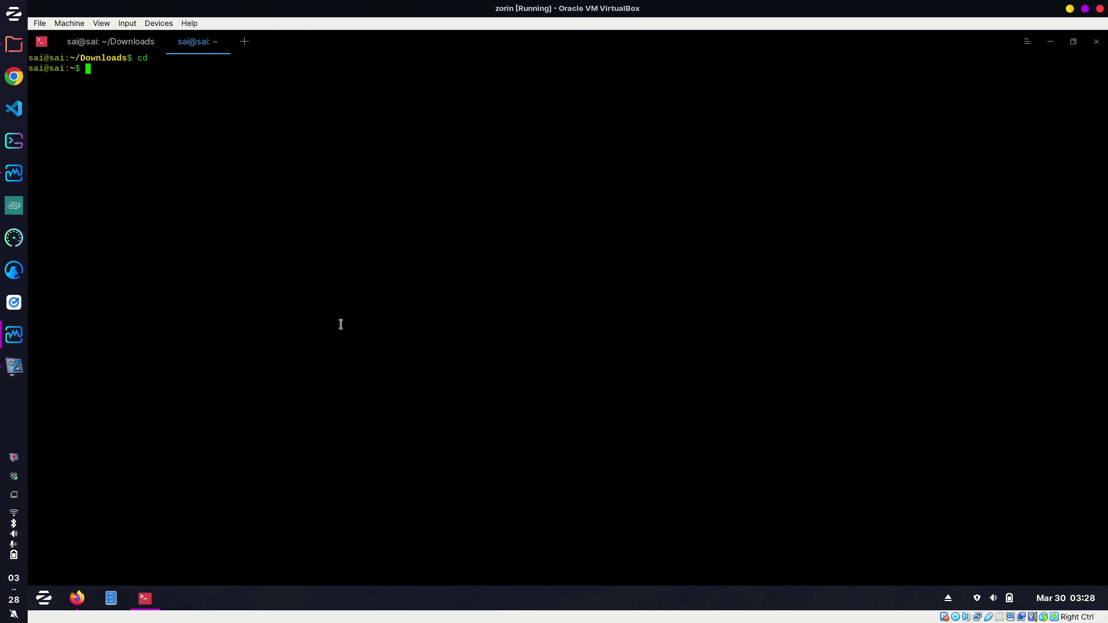
type("ls")
key("Return")
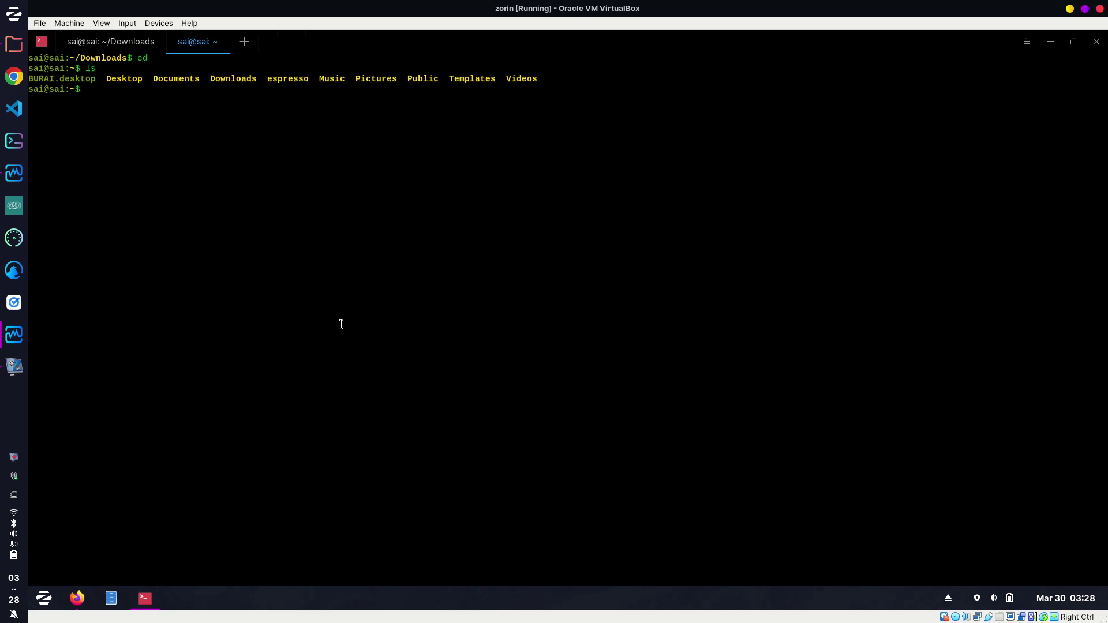
left_click_drag(97, 79, 28, 80)
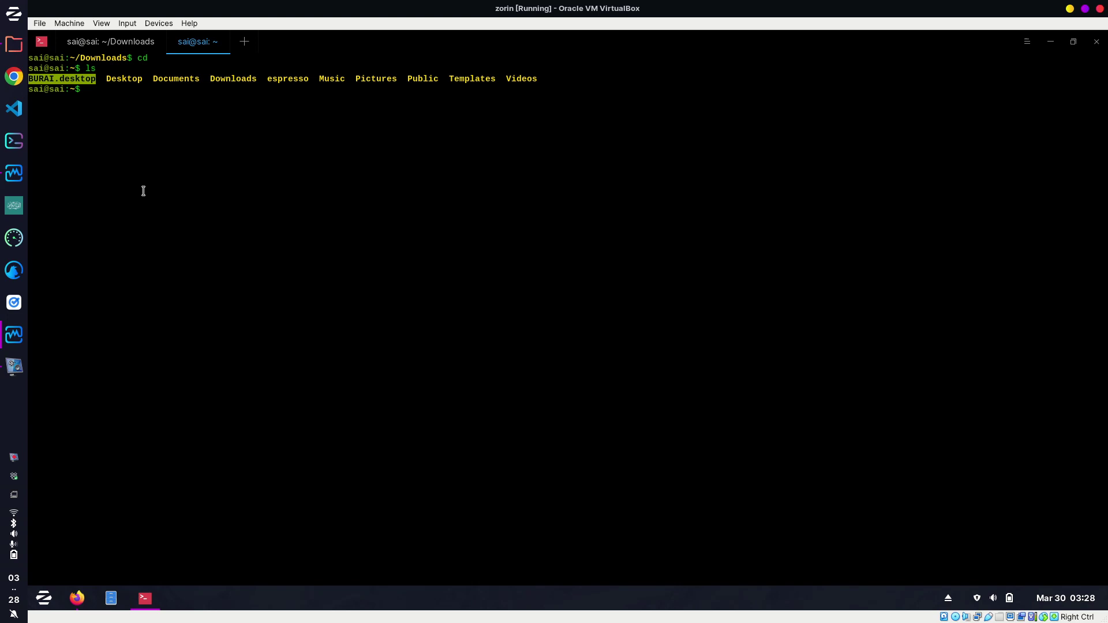
Run sudo desktop-file-install BURAI.desktop.
type("sudo desk")
key("Tab")
type("f")
key("Tab")
type("i")
key("Tab")
type("B")
key("Tab")
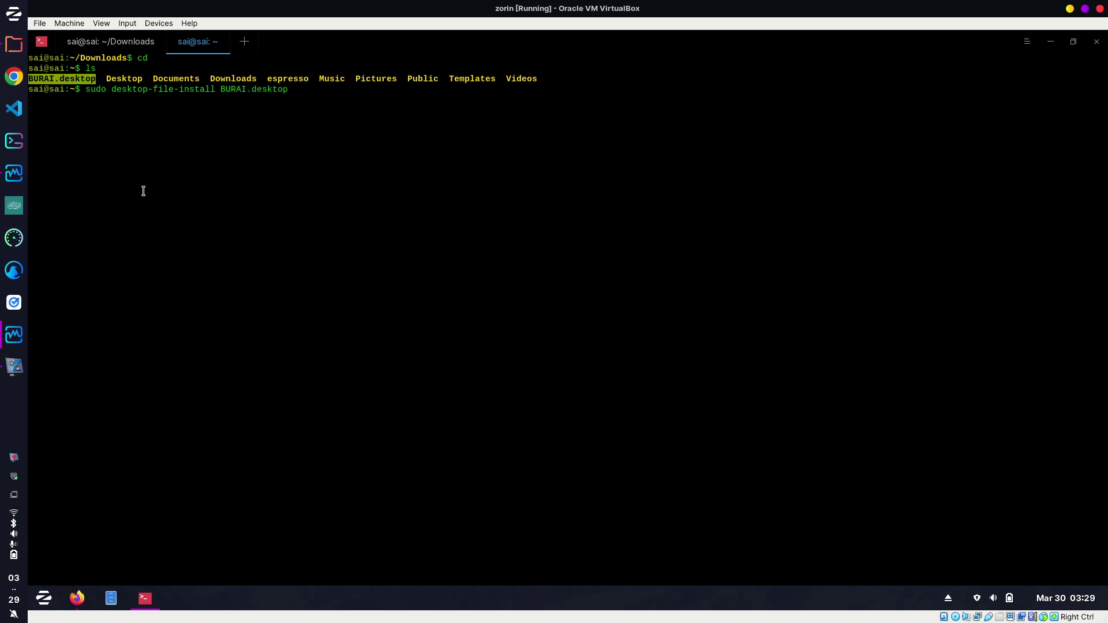
key("Return")
Enter the sudo password and note the error rejecting the Version value '1.3'.
type("****")
key("Return")
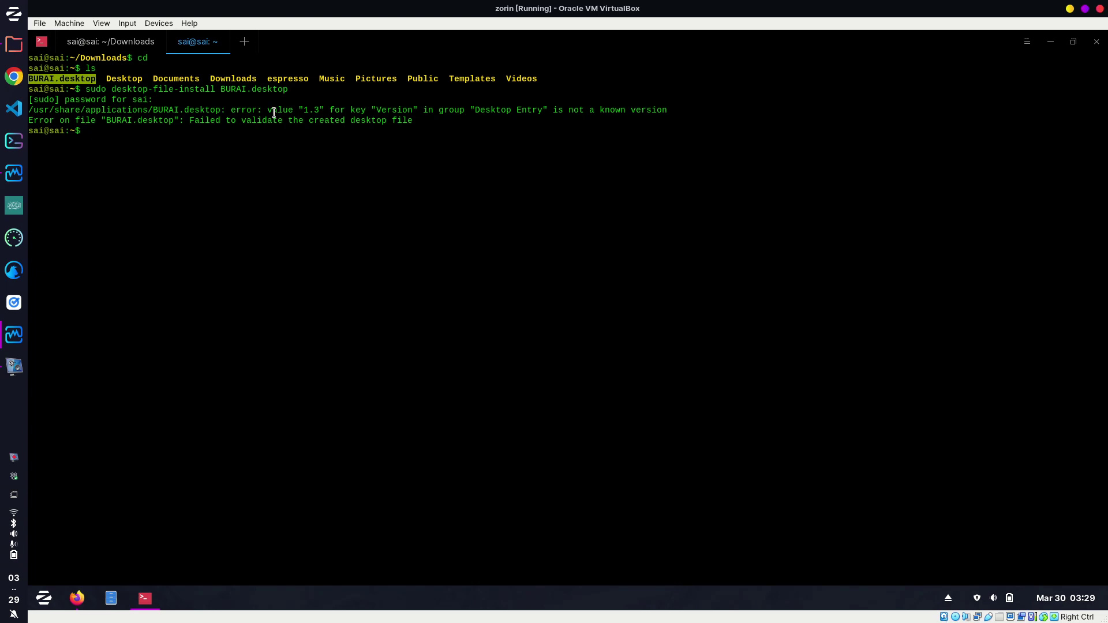
left_click_drag(263, 109, 324, 109)
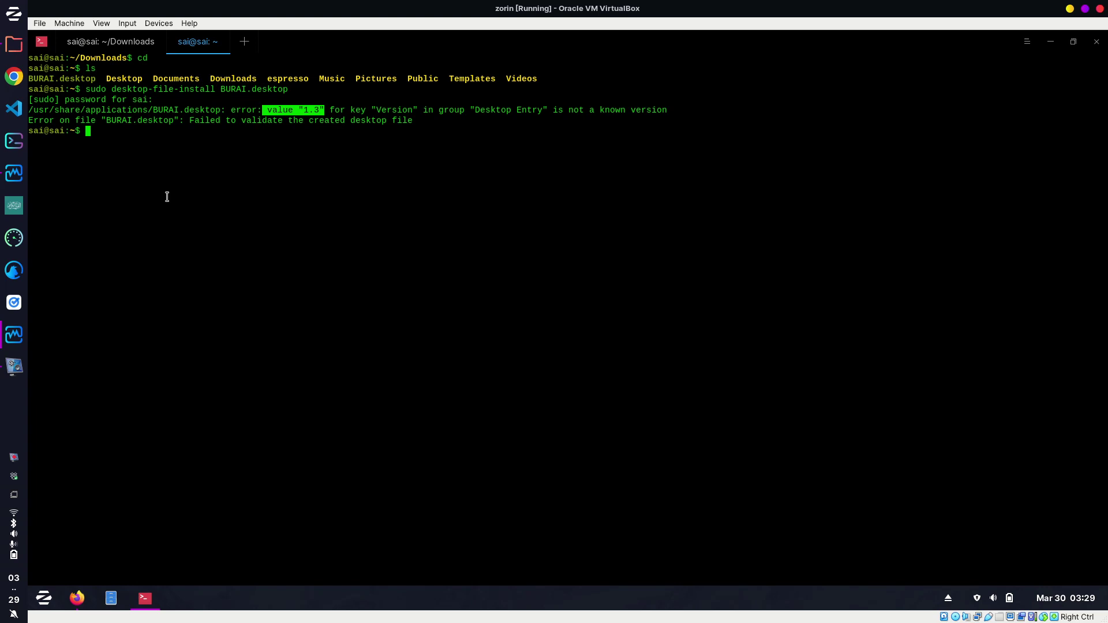
Open BURAI.desktop in vim with sudo and delete the Version=1.3 line, then save.
type("sudo vim BU")
key("Tab")
key("Return")
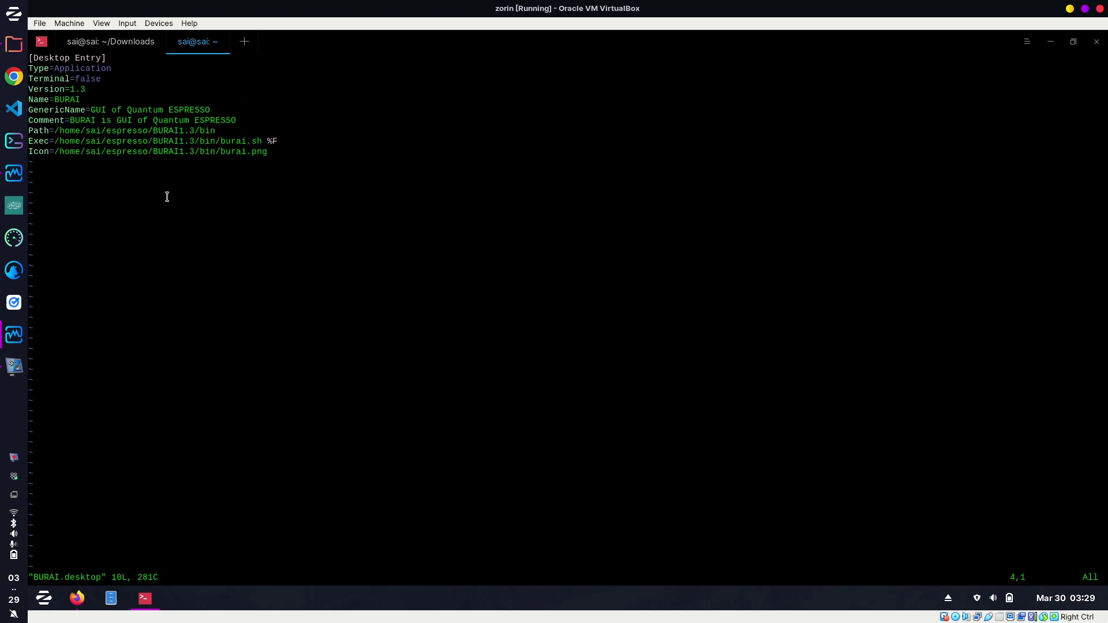
key("Up")
key("Up")
key("Up")
key("Down")
key("Down")
key("Down")
type("d")
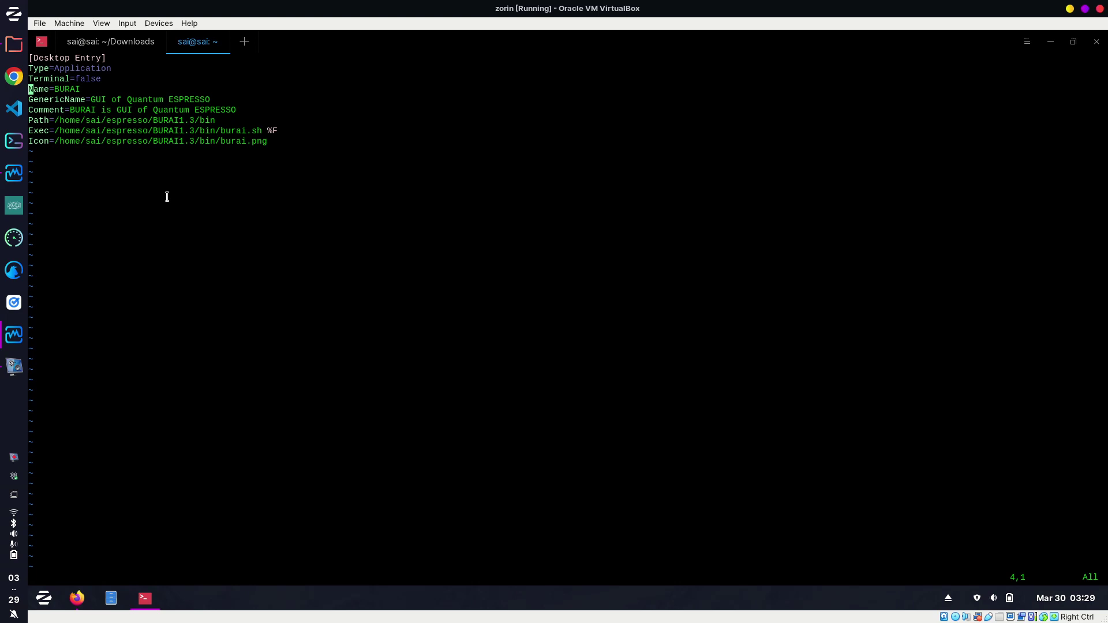
type(":wq")
Save the edited file and rerun sudo desktop-file-install BURAI.desktop without errors.
key("Return")
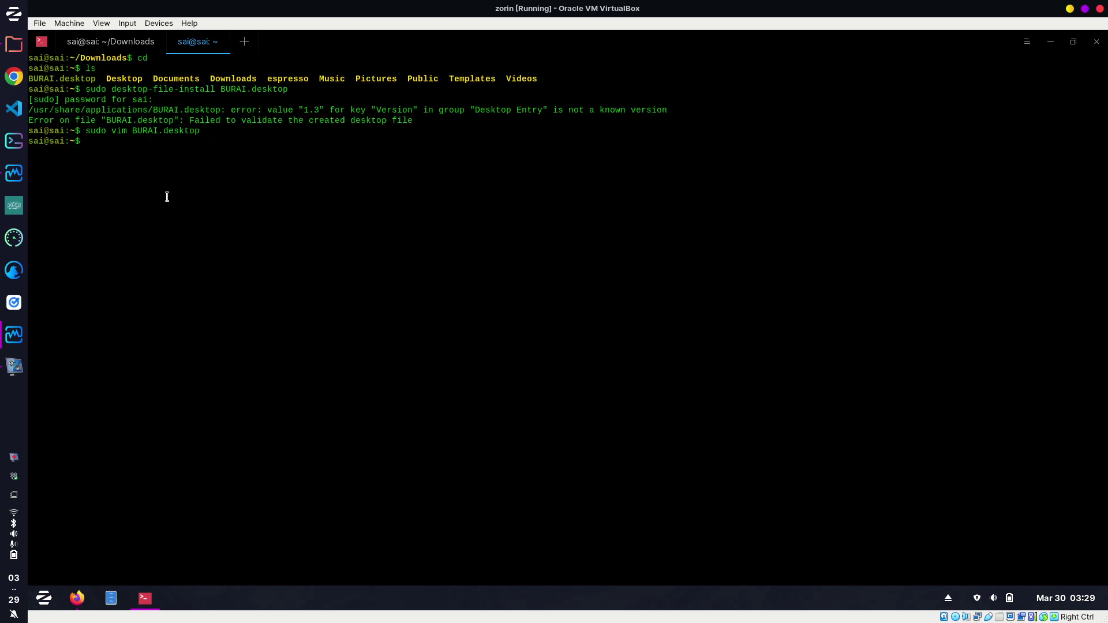
key("Up")
key("Up")
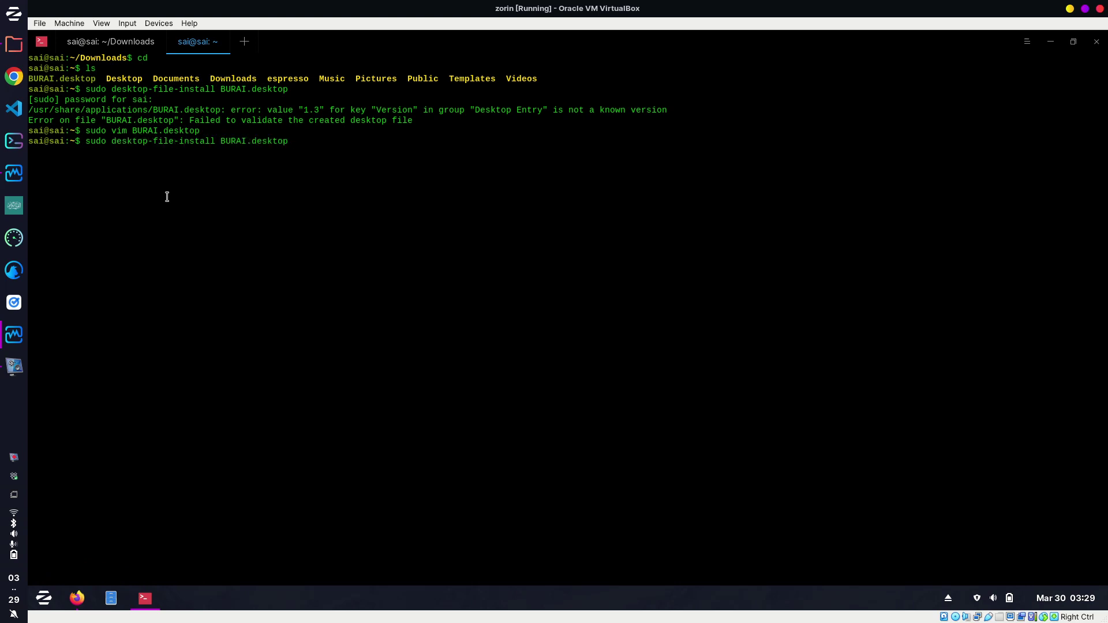
key("Return")
Search the app menu for 'bur', launch BURAI, then close its window.
left_click(45, 599)
left_click(134, 570)
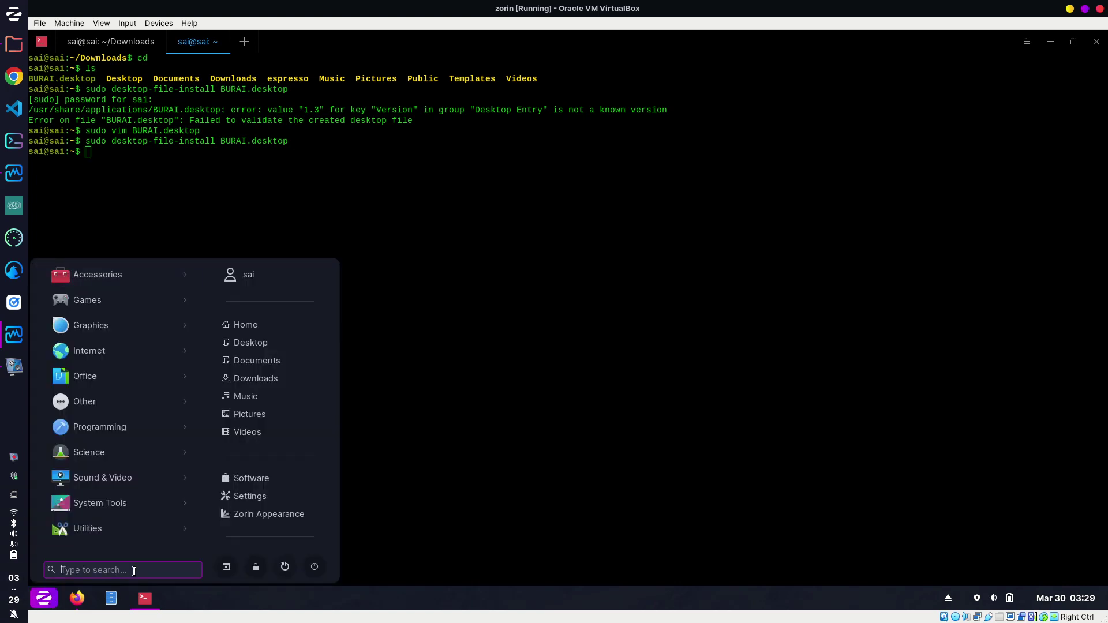
type("bur")
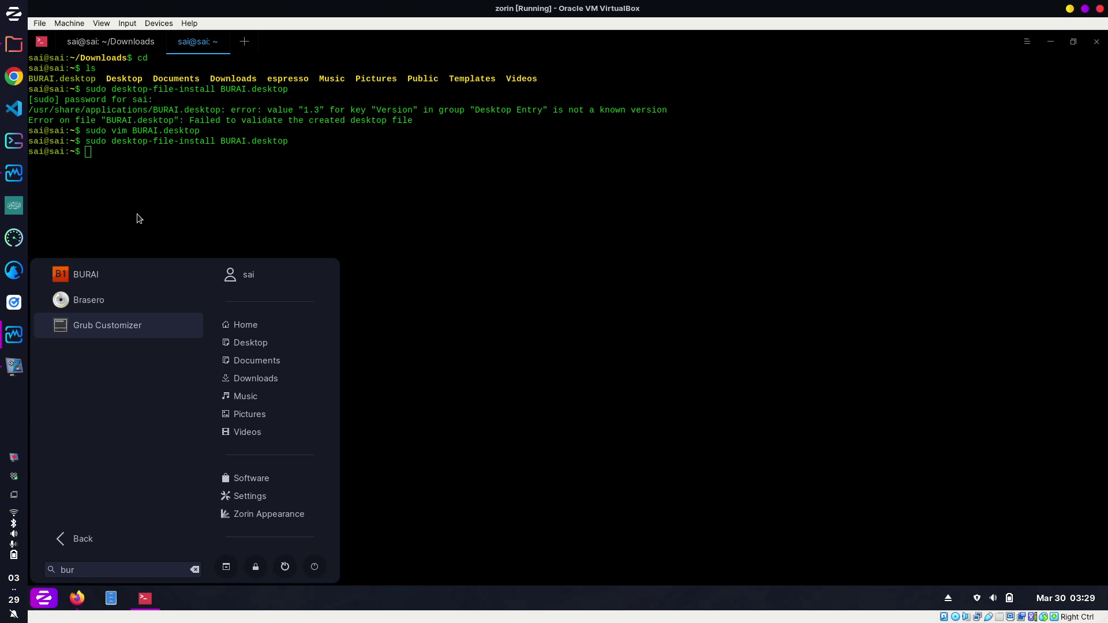
left_click(97, 272)
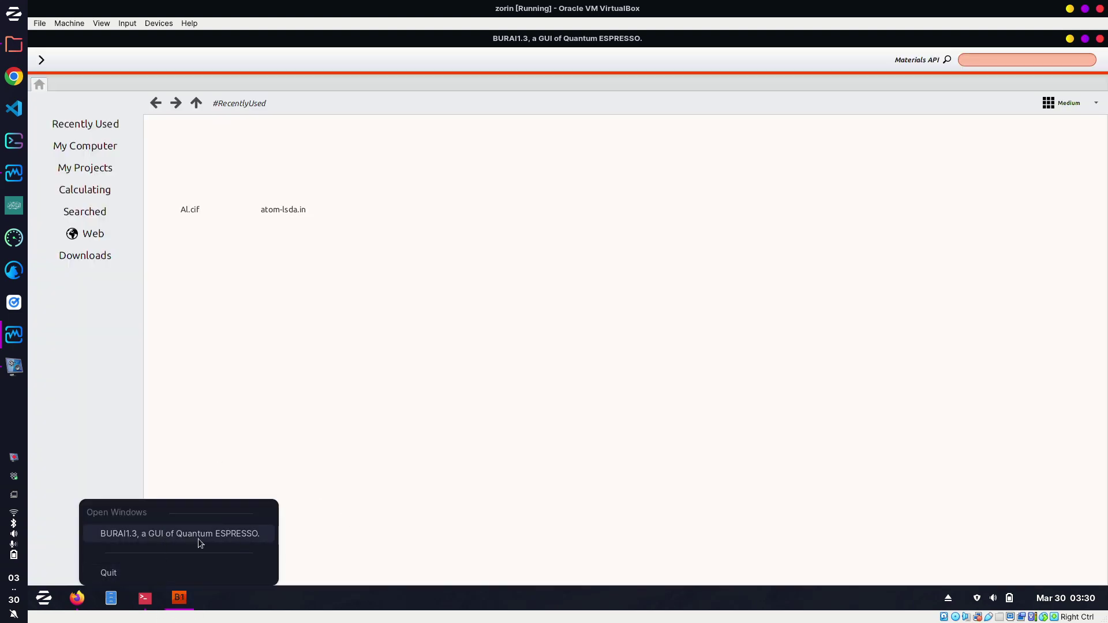
left_click(465, 450)
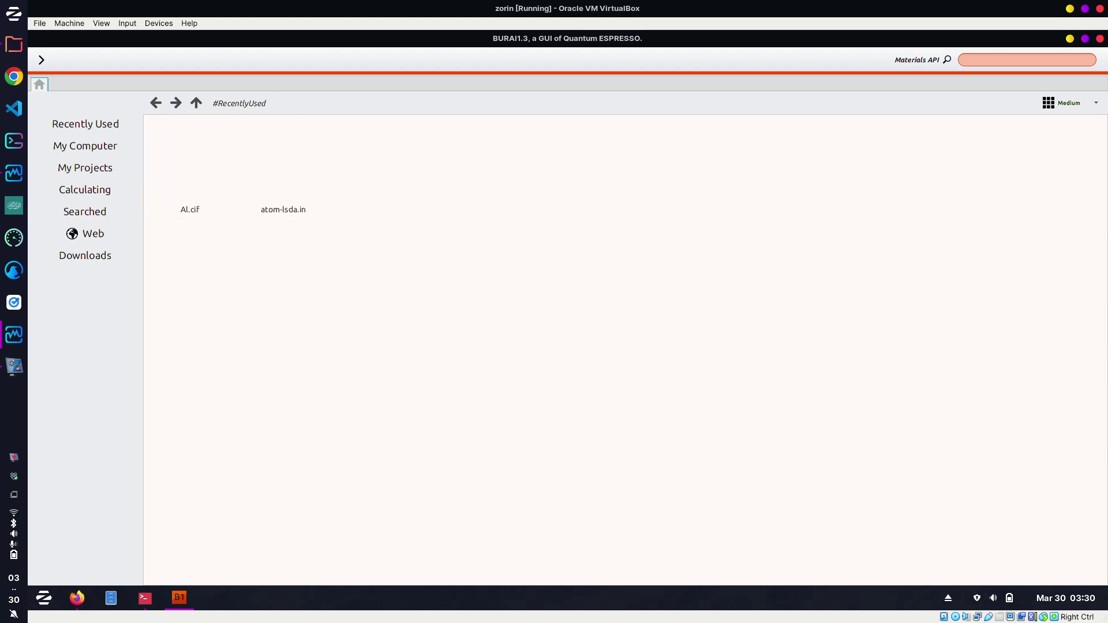
left_click(1100, 38)
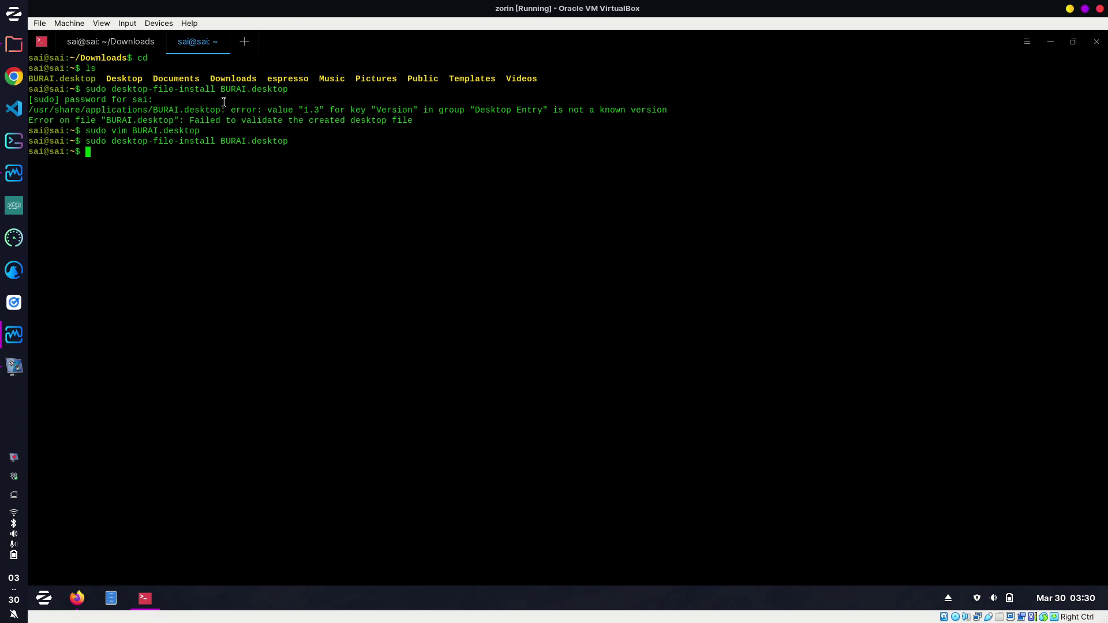
In the notes tab, select the burai.sh path, then return home and list it.
left_click(119, 41)
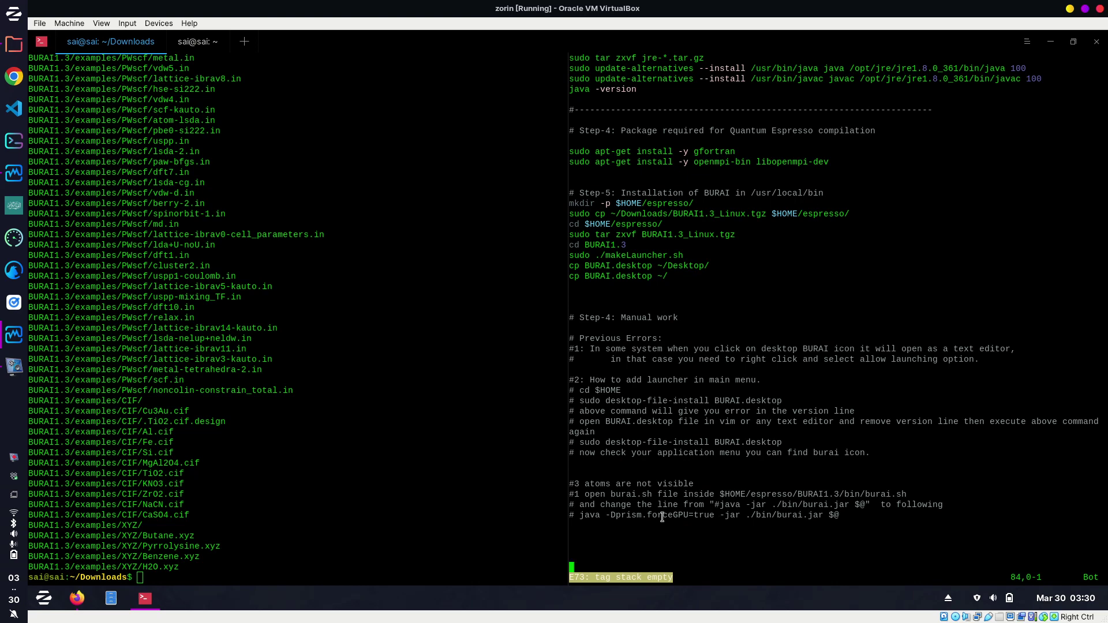
left_click_drag(720, 496, 875, 490)
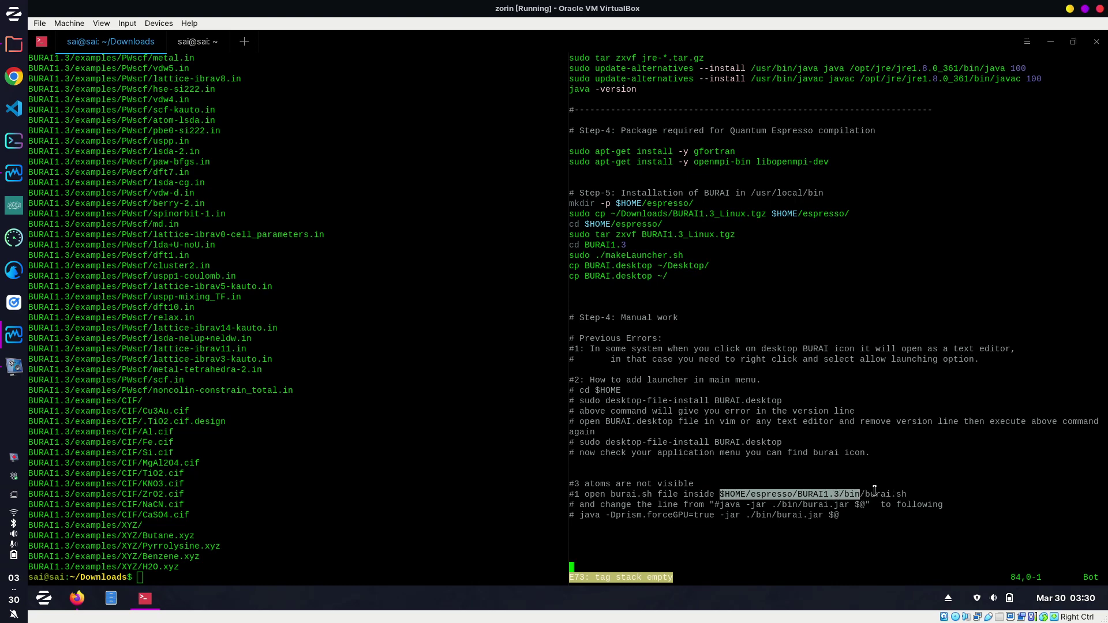
left_click(322, 461)
type("cd")
key("Return")
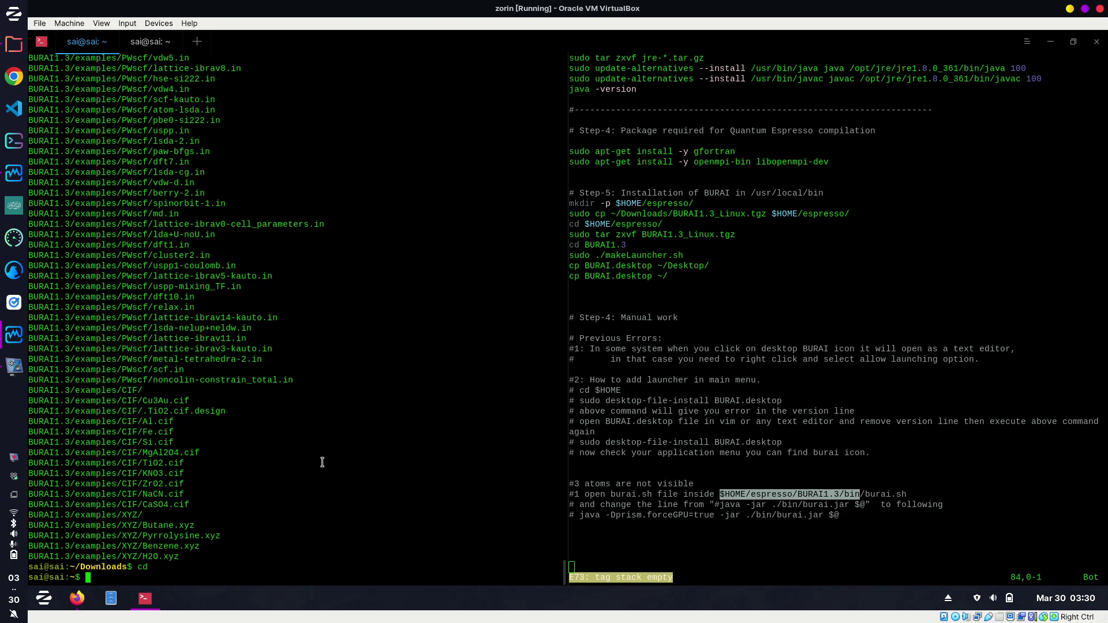
key("ctrl+l")
type("ls")
key("Return")
Enter espresso/BURAI1.3 and list its contents.
type("cd es")
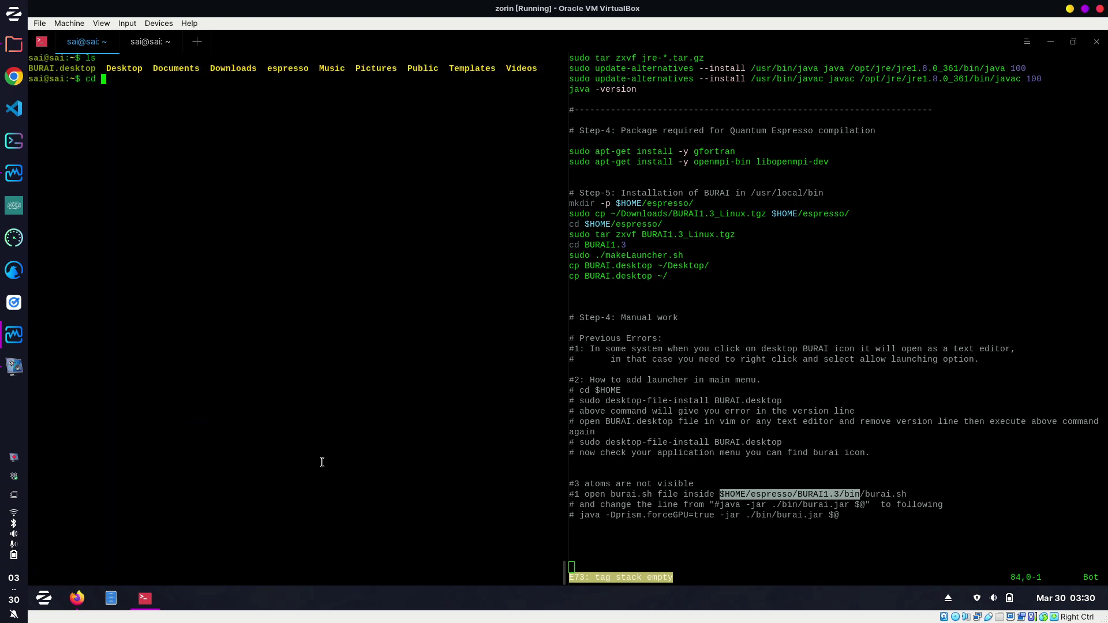
key("Tab")
type("B")
key("Tab")
key("Return")
type("ls")
key("Return")
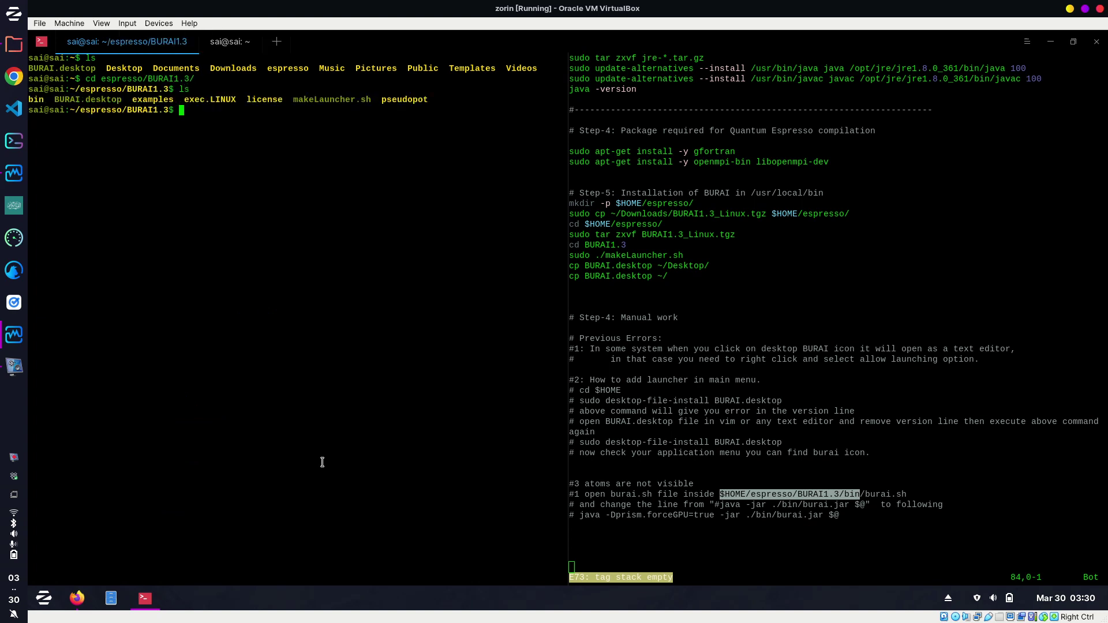
Enter the bin folder, list burai.jar, burai.png and burai.sh, and select burai.sh.
type("cd b")
key("Tab")
key("Return")
type("ls")
key("Return")
type("#")
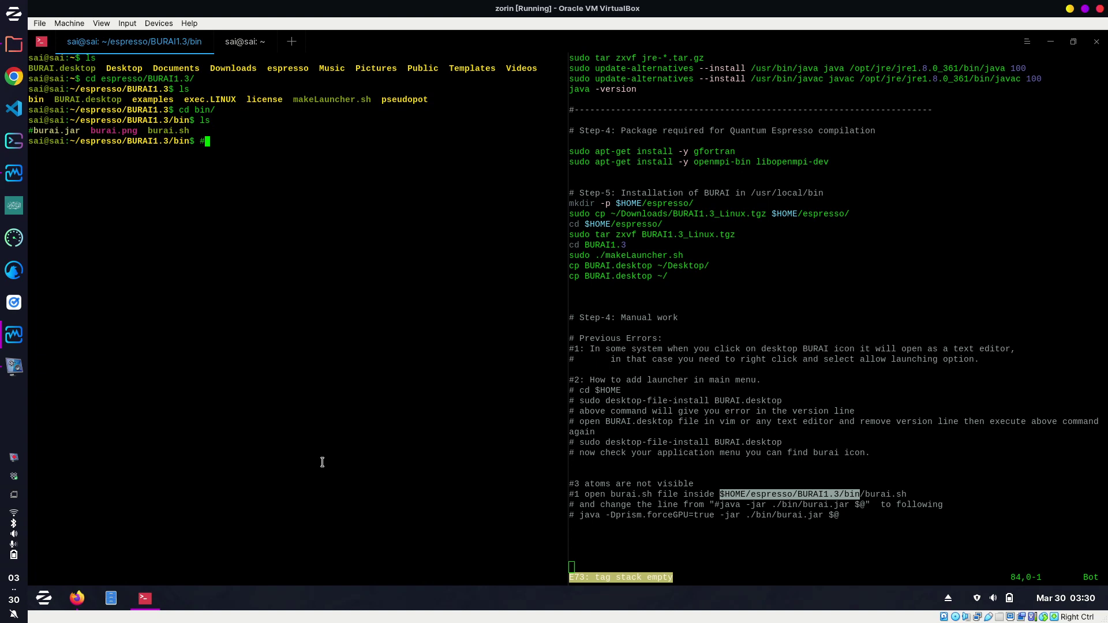
key("BackSpace")
left_click_drag(148, 130, 194, 131)
Run sudo burai.sh by mistake instead of editing it.
left_click(346, 205)
type("vim")
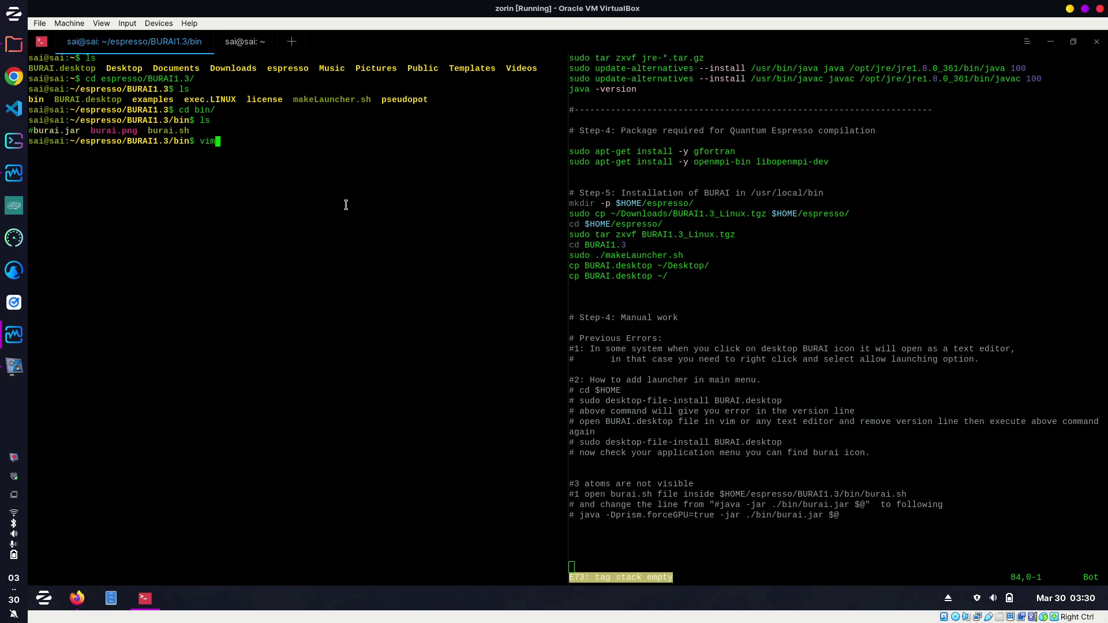
key("BackSpace")
key("BackSpace")
key("BackSpace")
type("sudo bura")
key("BackSpace")
key("BackSpace")
key("BackSpace")
key("BackSpace")
type("burai.sh")
key("Return")
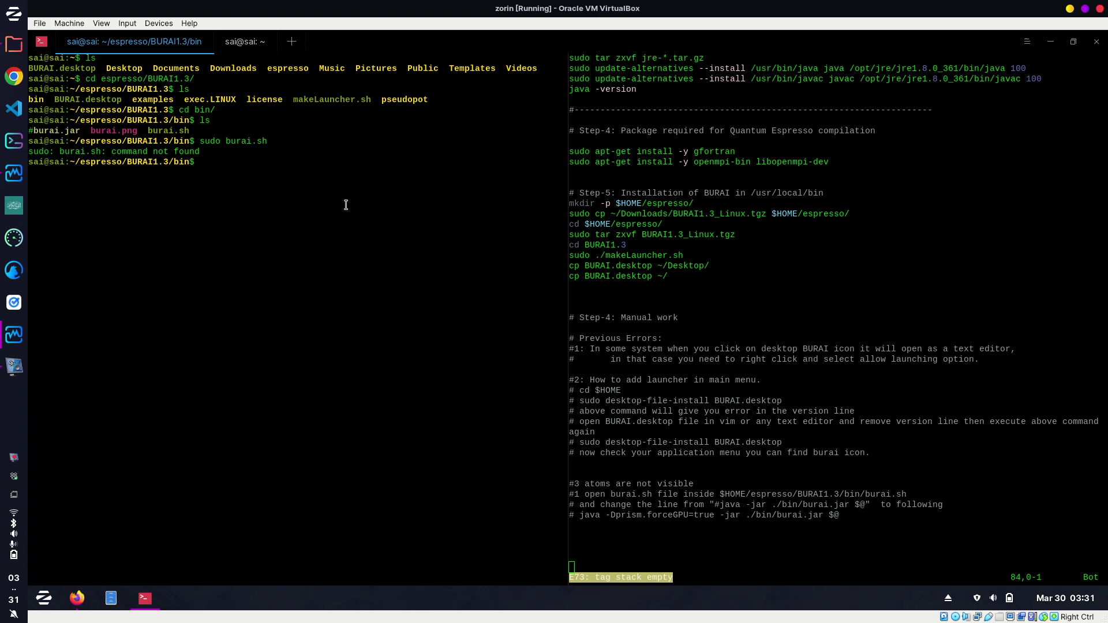
Open burai.sh with sudo vim, delete the old java line, and add a new line after cd ../.
key("Up")
key("Left")
key("Left")
key("Left")
key("Left")
key("Left")
key("Left")
key("Left")
key("Left")
type("vim")
key("Return")
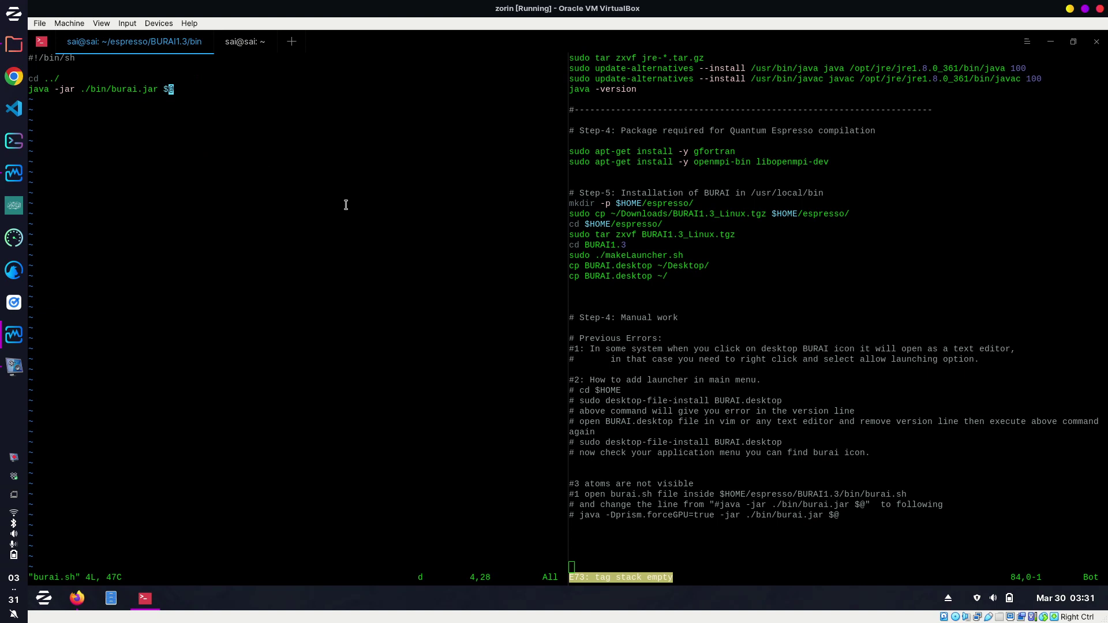
key("d")
key("l")
key("$")
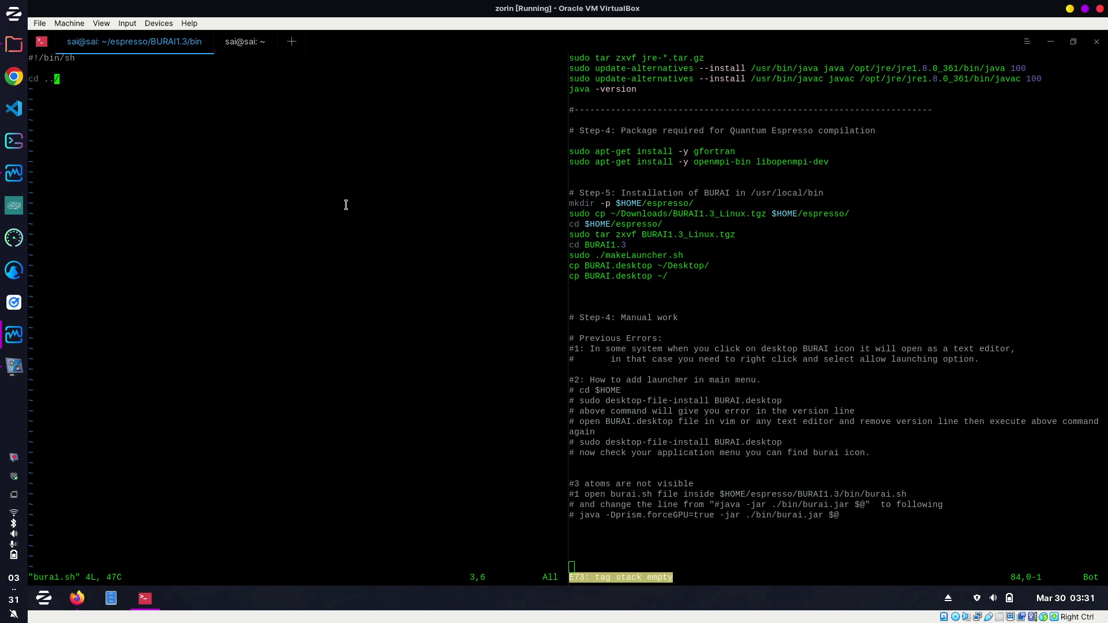
key("i")
key("Right")
key("Return")
Copy the java -Dprism.forceGPU=true -jar ./bin/burai.jar $@ line from the notes into line 4.
left_click(640, 515)
left_click_drag(580, 515, 838, 515)
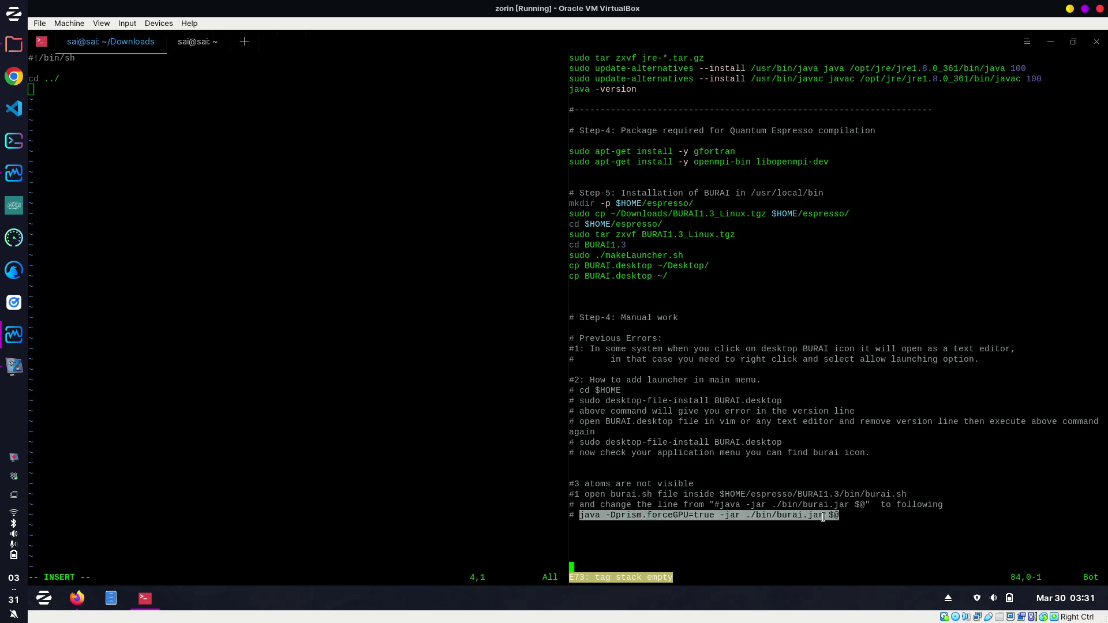
right_click(825, 515)
left_click(855, 297)
left_click(249, 239)
key("ctrl+shift+v")
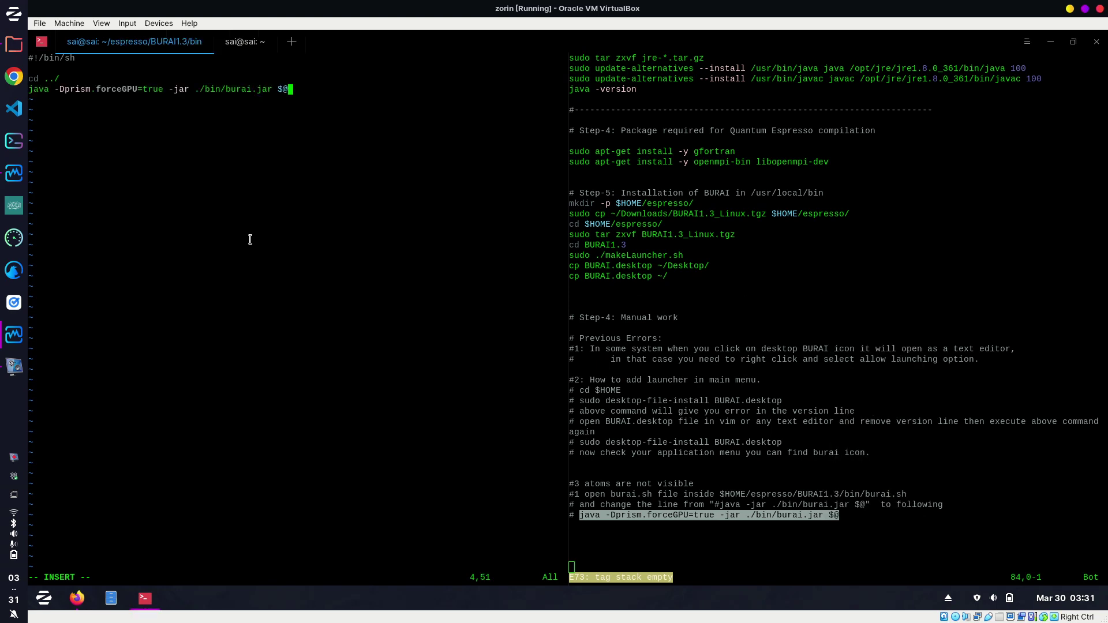
Save burai.sh with :wq, clear the screen, and list the bin folder.
key("Escape")
type(":wq")
key("Return")
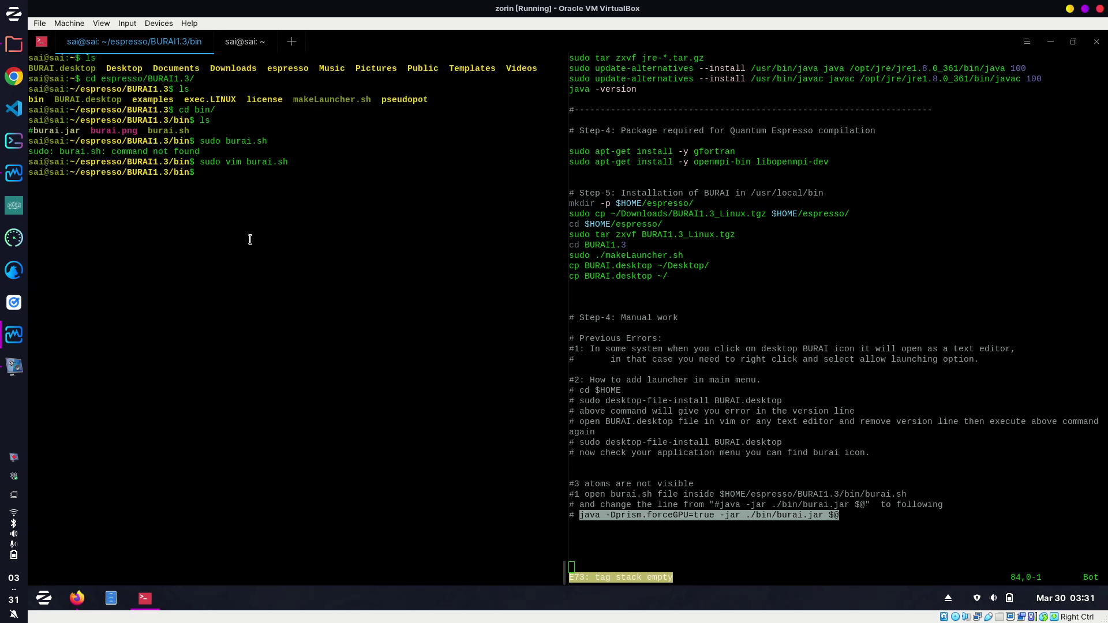
key("ctrl+l")
type("ls")
key("Return")
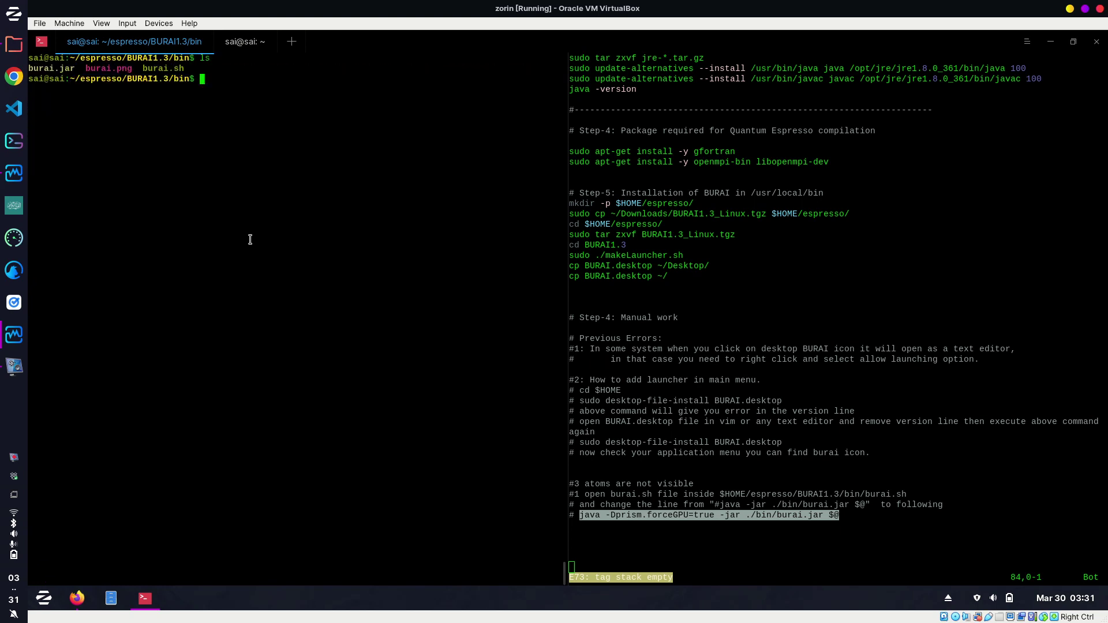
Relaunch BURAI via an app menu search for 'bu' and select the Al.cif thumbnail.
left_click(44, 594)
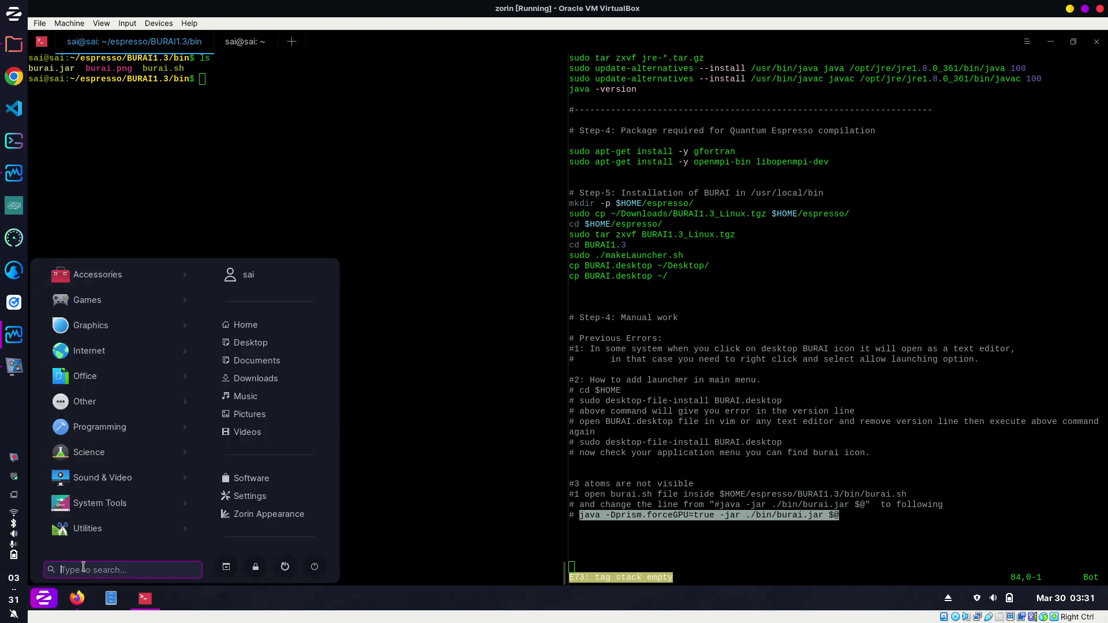
type("bu")
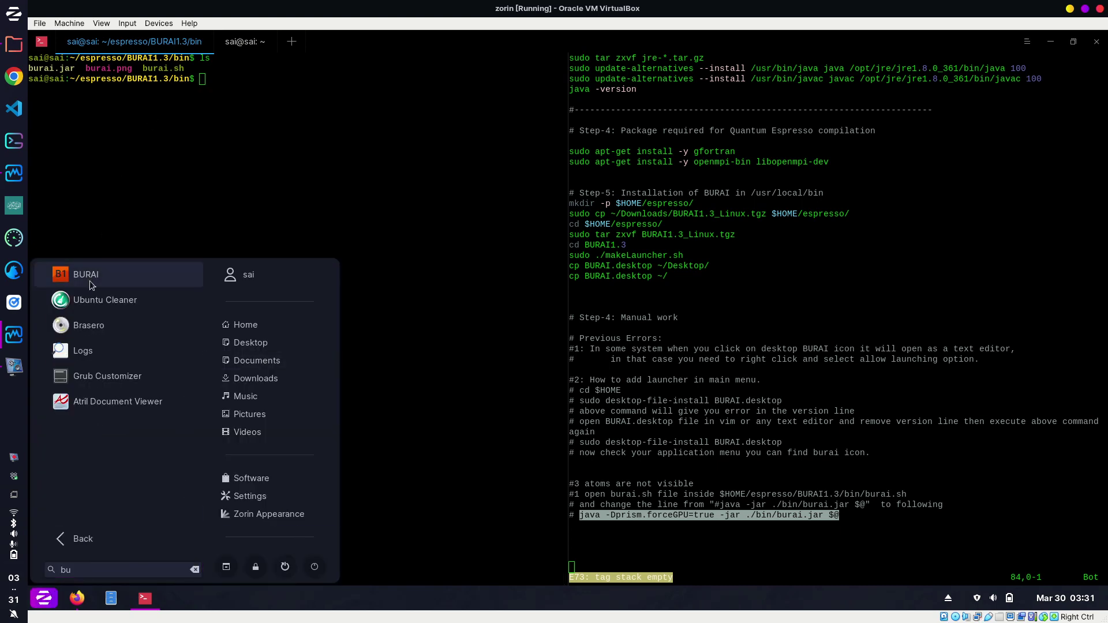
left_click(90, 282)
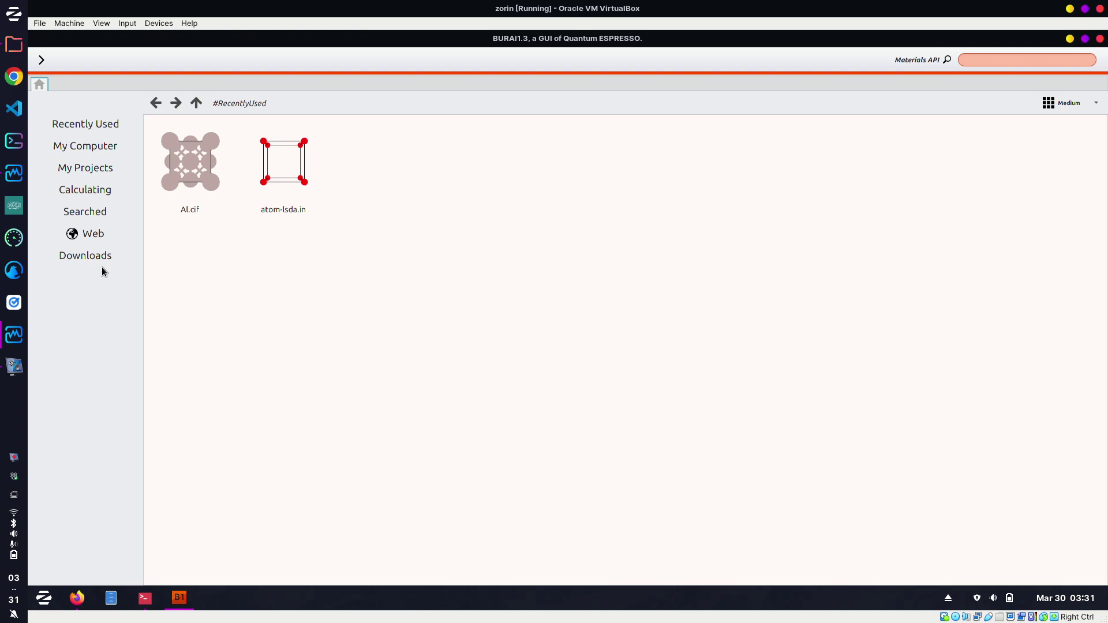
left_click(191, 194)
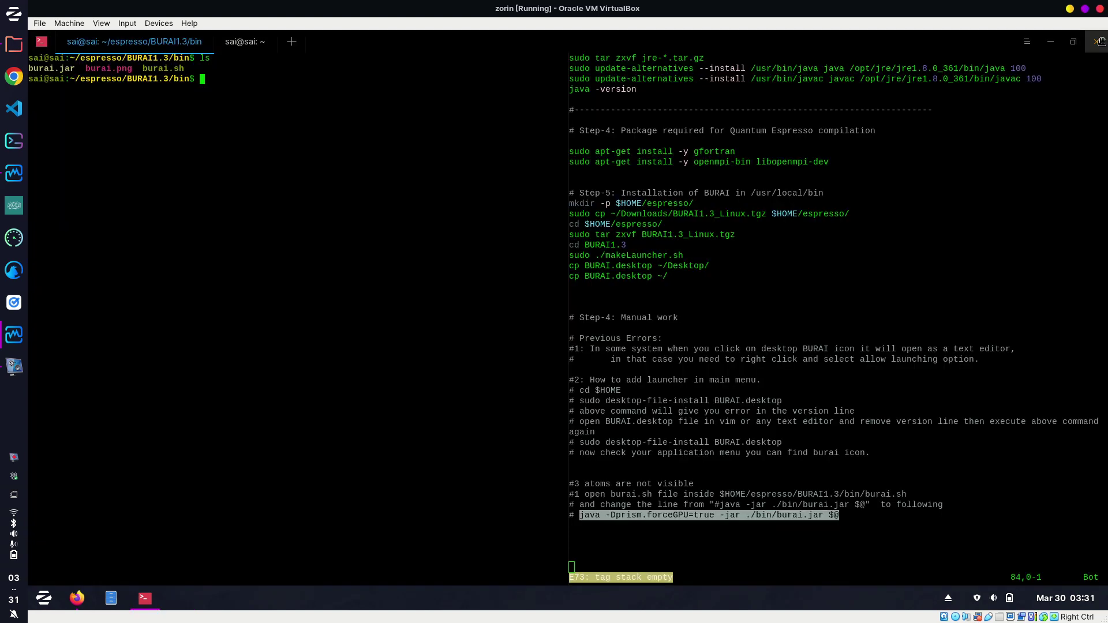
Close the BURAI window and scroll the notes pane back to the top.
left_click(1100, 39)
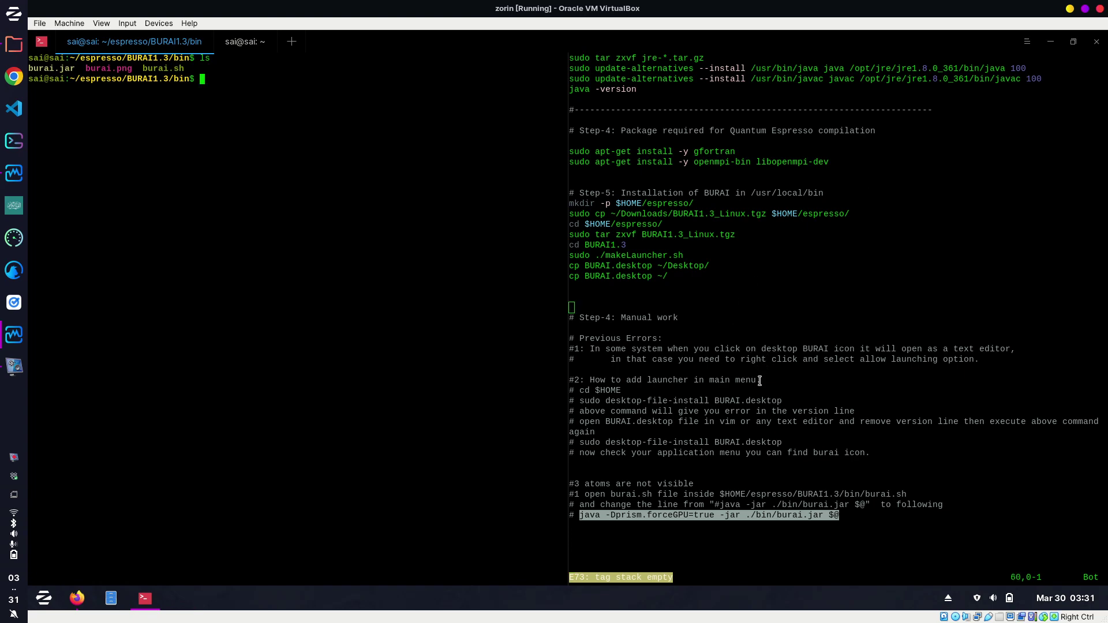
scroll(760, 378, "up", 20)
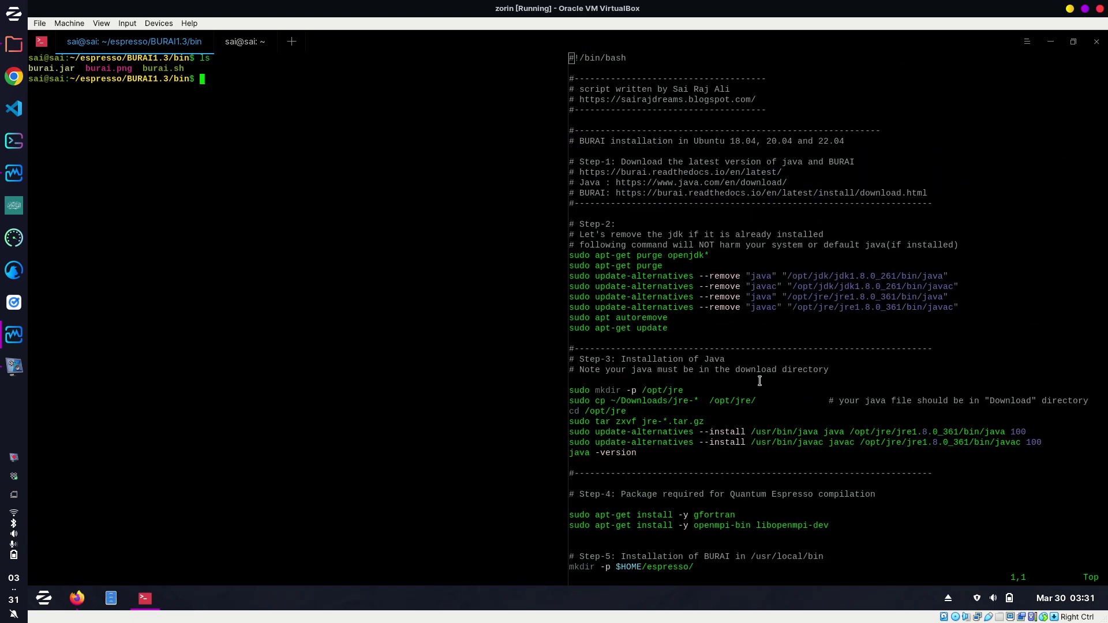